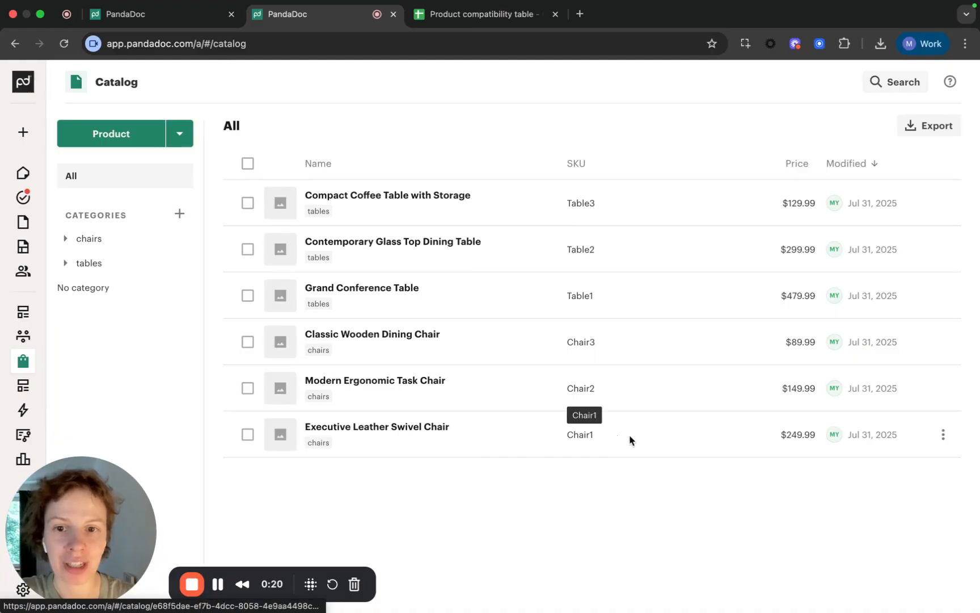
# - Switch to the workflow template and open the Simple Sales Form for editing
pyautogui.click(193, 16)
pyautogui.click(637, 232)
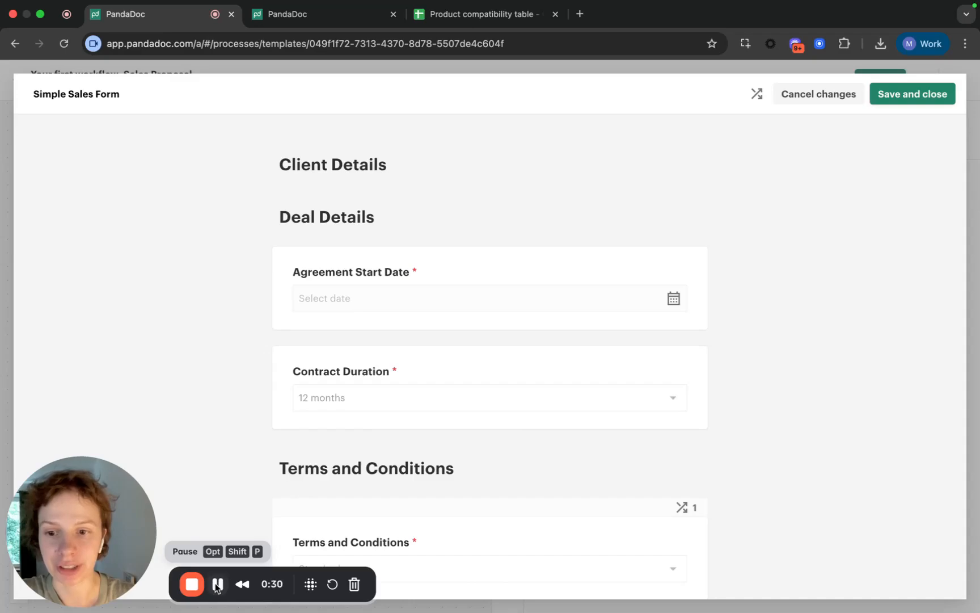
pyautogui.click(216, 586)
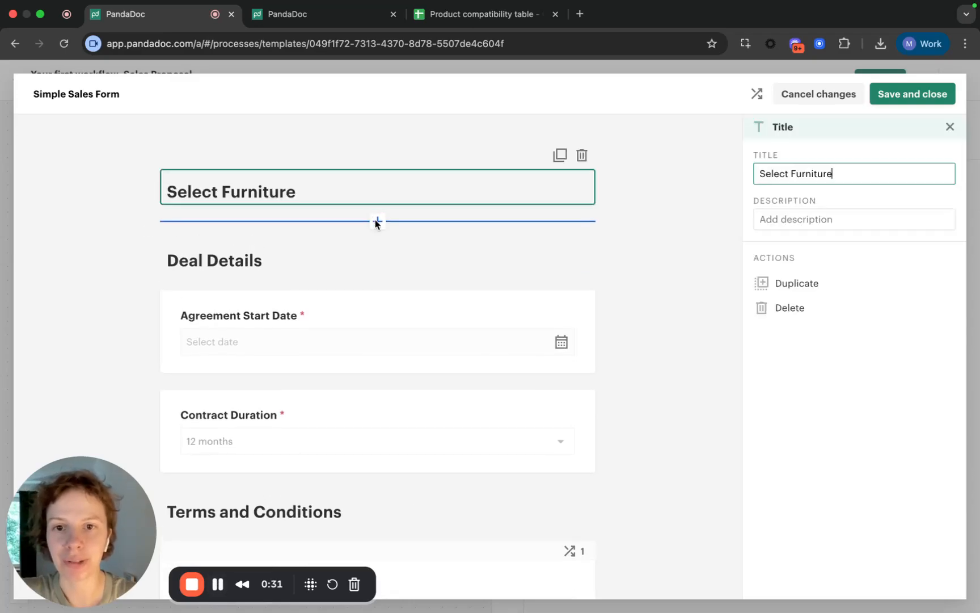
# - Add a Product block under the Select Furniture heading, titled "Select chair" with the field name "chairs"
pyautogui.click(377, 222)
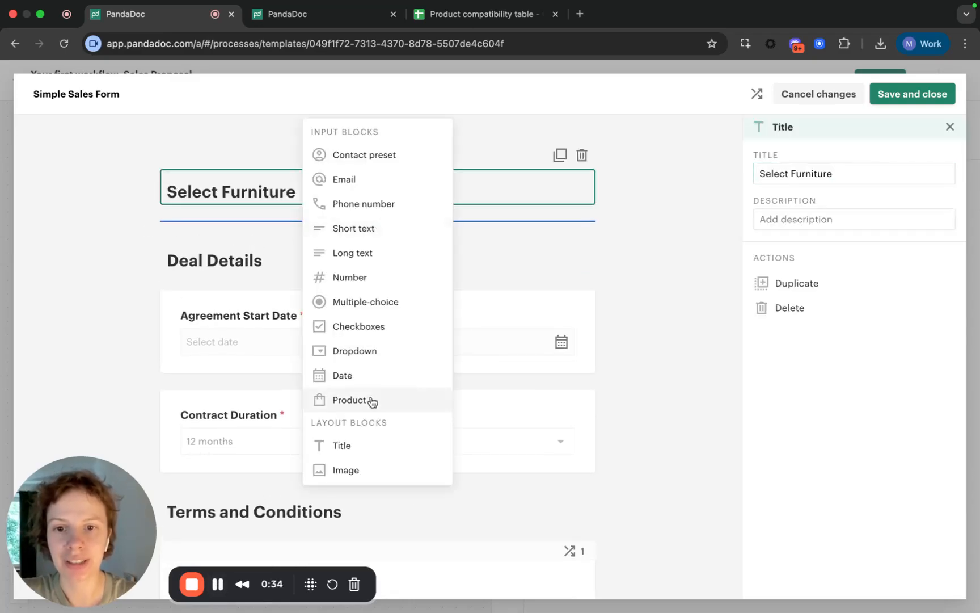
pyautogui.click(350, 400)
pyautogui.tripleClick(839, 173)
pyautogui.write('Sel')
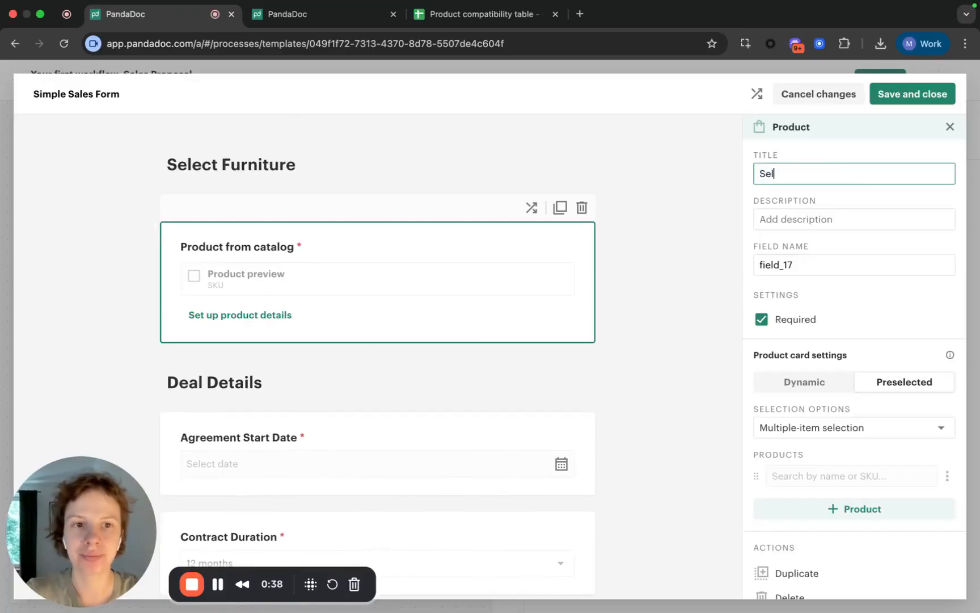
pyautogui.write('ect chair')
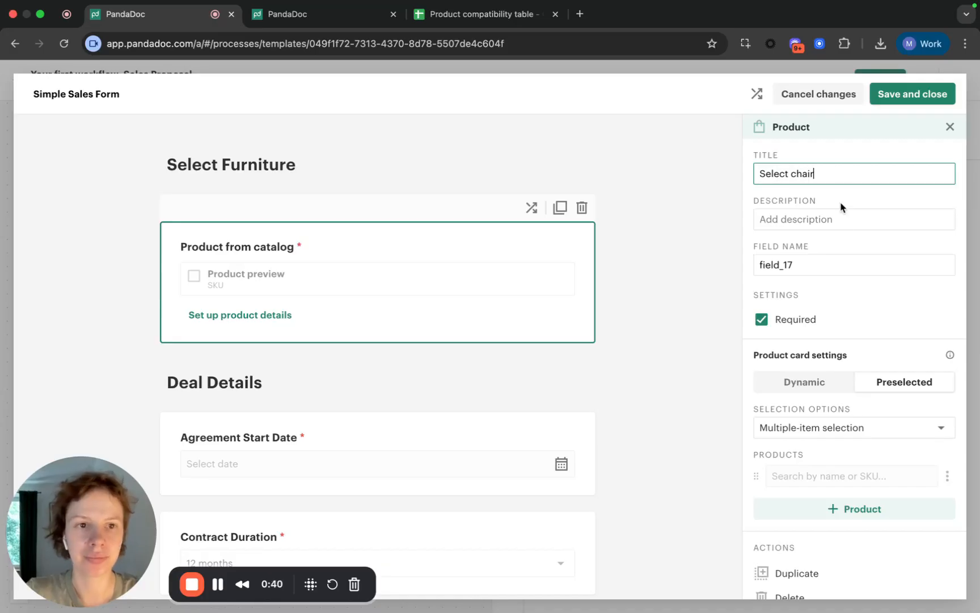
pyautogui.tripleClick(833, 262)
pyautogui.write('chairs')
pyautogui.click(687, 344)
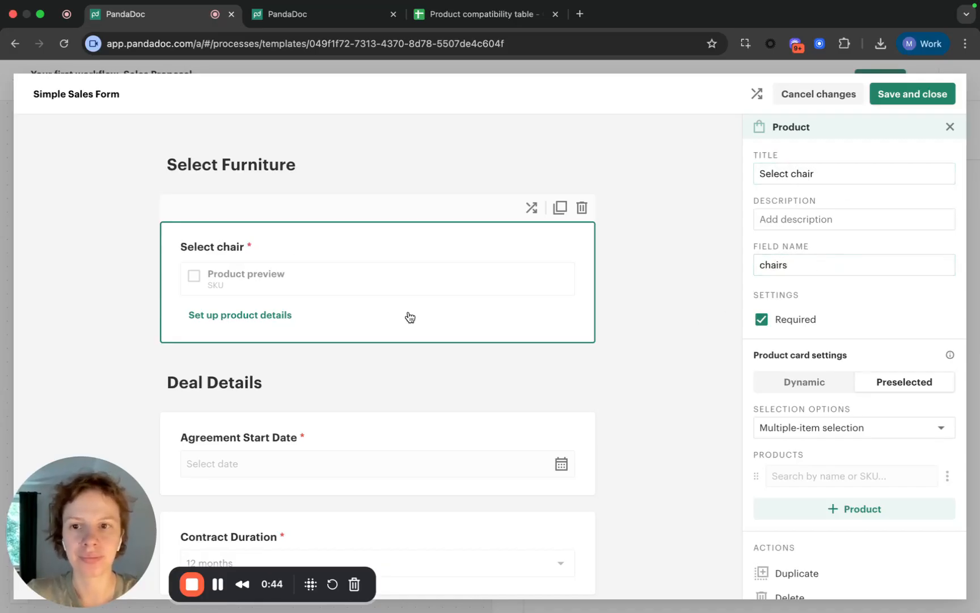
# - Make the Select chair block dynamic and add a default catalog filter on Category with the value "chairs"
pyautogui.click(815, 384)
pyautogui.click(795, 427)
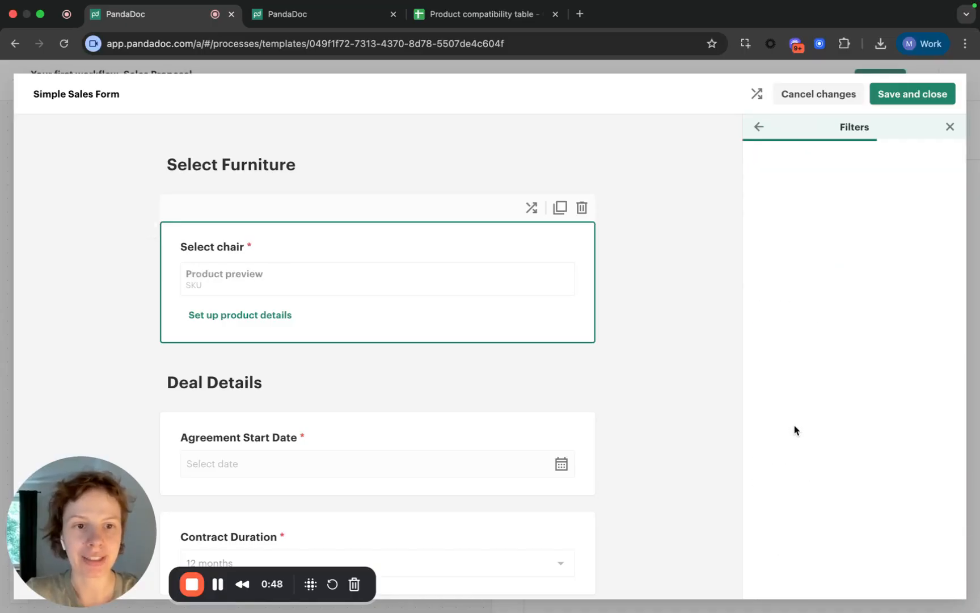
pyautogui.click(855, 391)
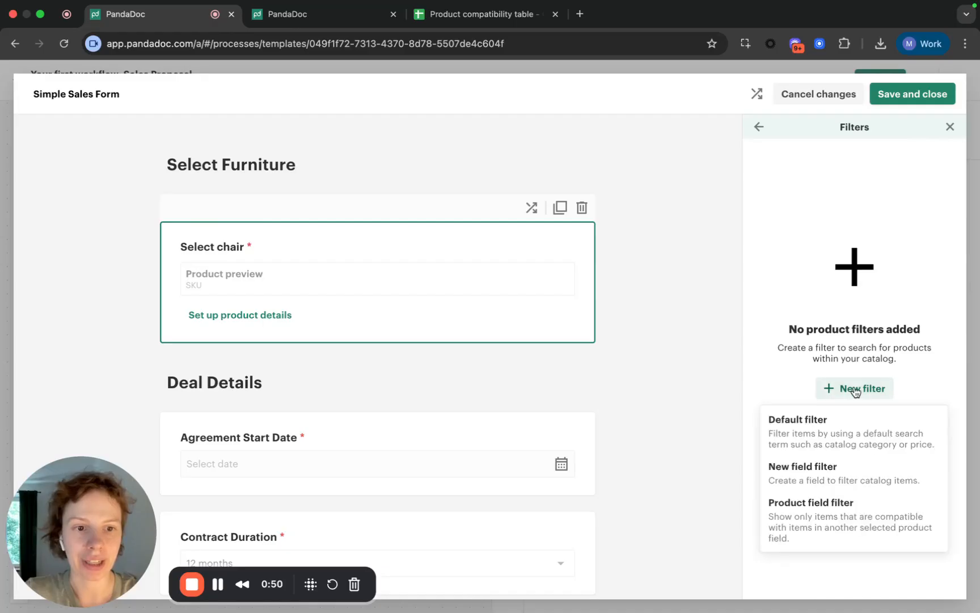
pyautogui.click(812, 425)
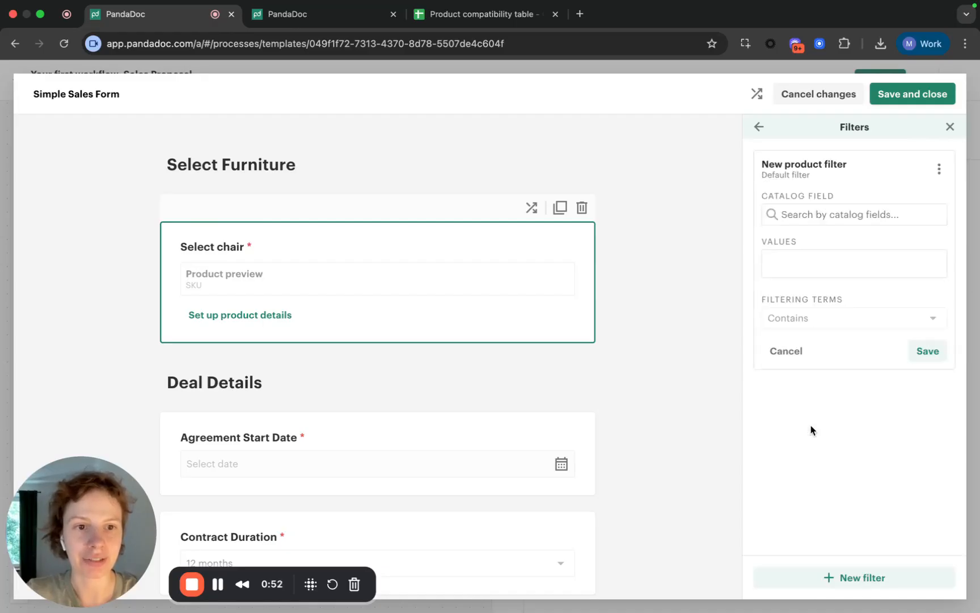
pyautogui.click(845, 214)
pyautogui.click(807, 267)
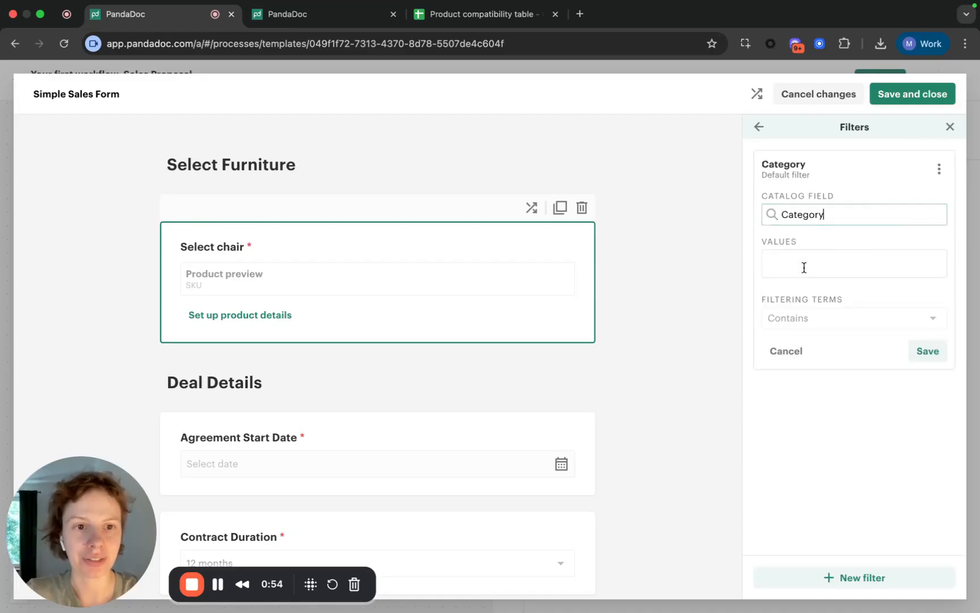
pyautogui.click(811, 263)
pyautogui.write('chaira')
pyautogui.click(927, 352)
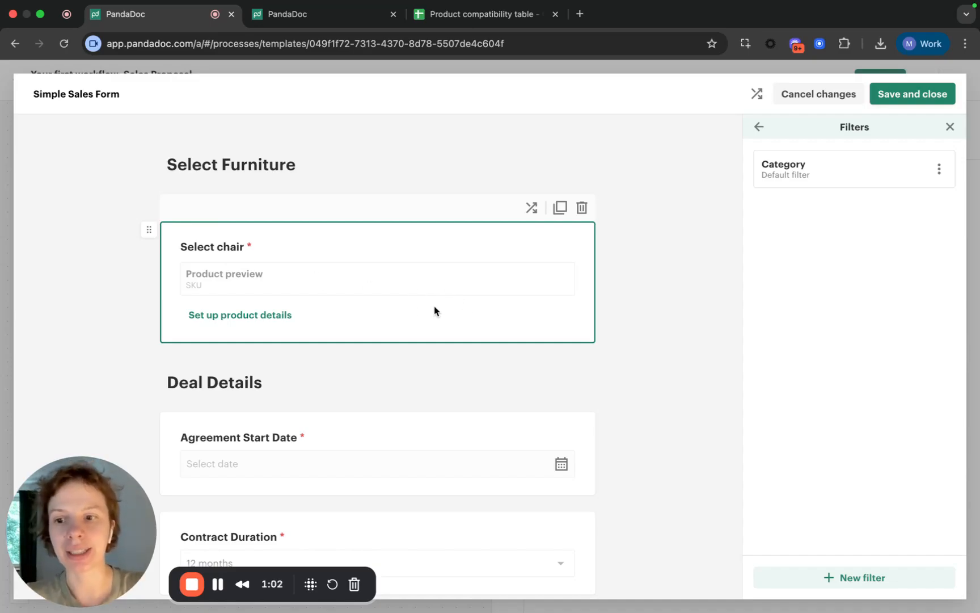
# - Add a dynamic Product block below the Select chair block, titled "Select table" with the field name "table"
pyautogui.moveTo(378, 358)
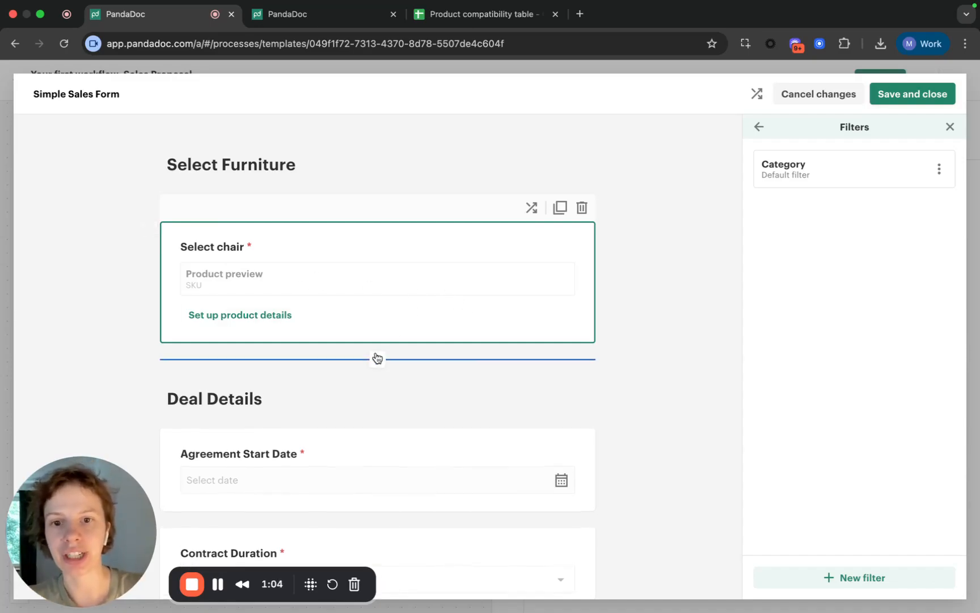
pyautogui.click(379, 362)
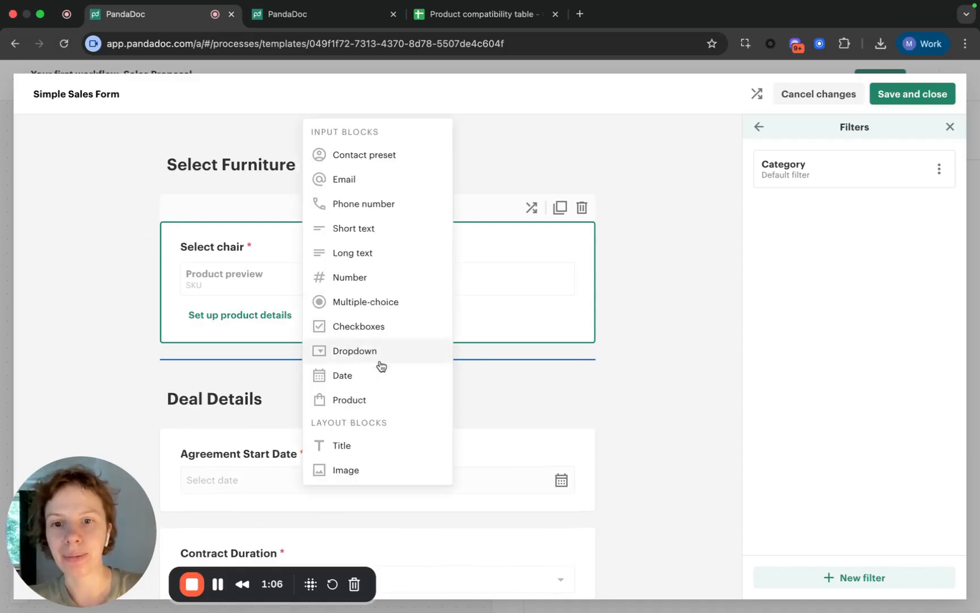
pyautogui.click(353, 400)
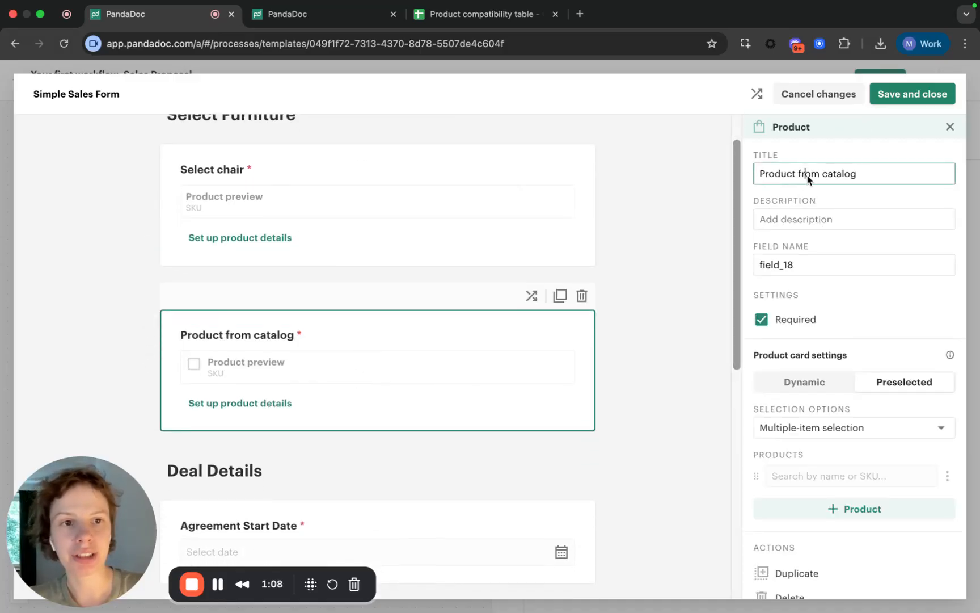
pyautogui.tripleClick(808, 175)
pyautogui.write('Se')
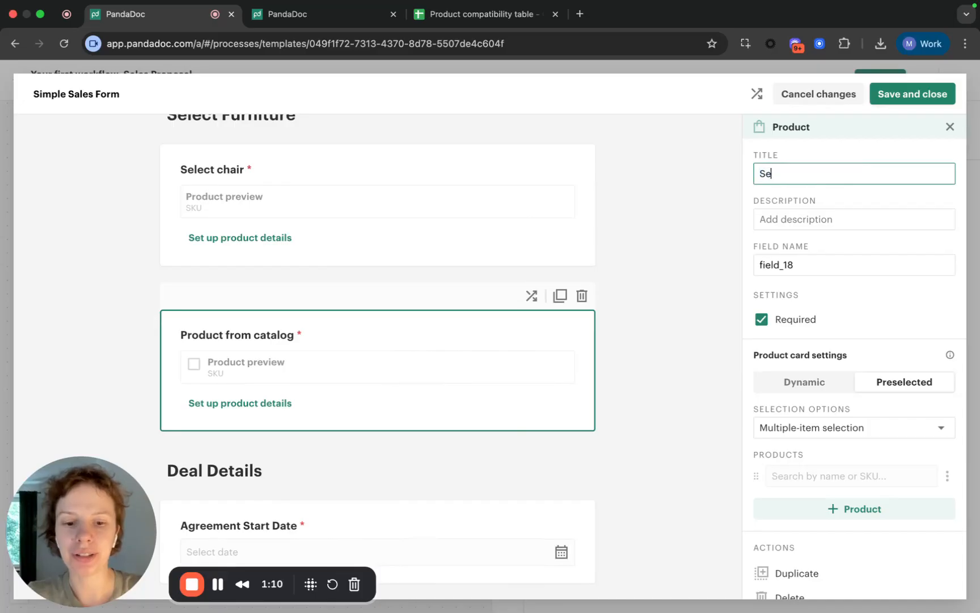
pyautogui.write('lect table')
pyautogui.doubleClick(797, 266)
pyautogui.write('table')
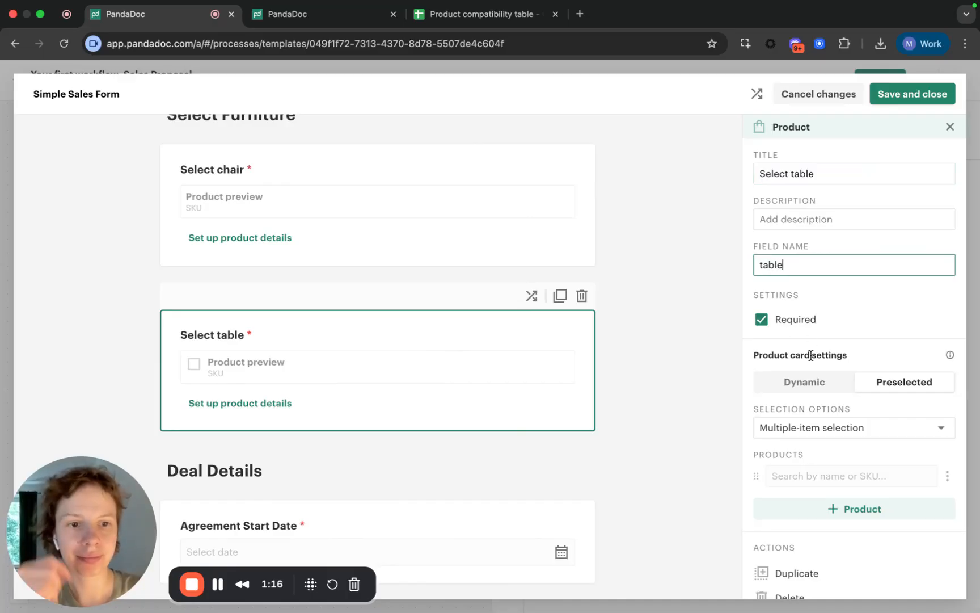
pyautogui.click(800, 383)
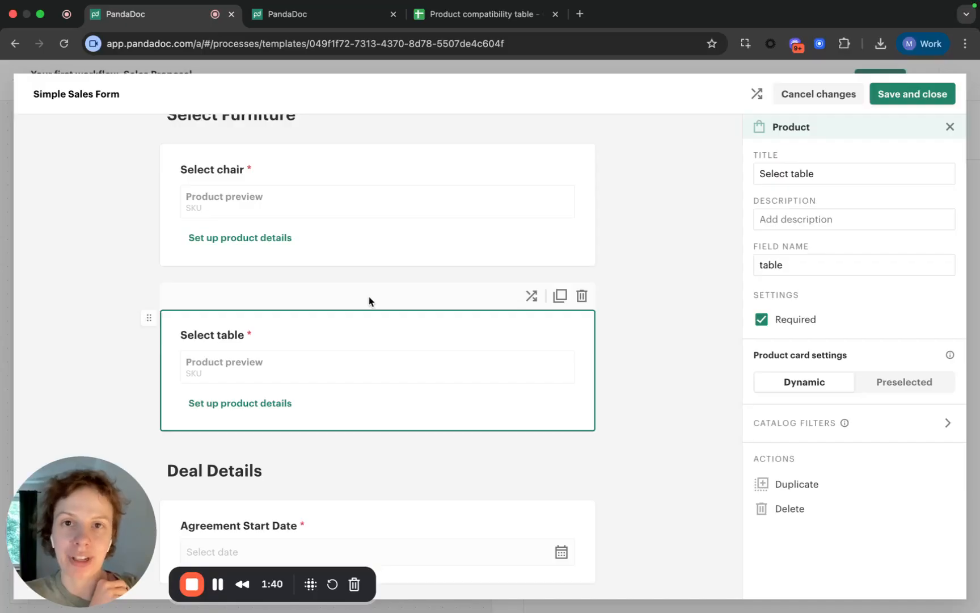
# - Check the catalog SKUs, and enter the headers "SKU" in A1 and "Compatible with" in B1 of the Product compatibility table spreadsheet
pyautogui.click(520, 14)
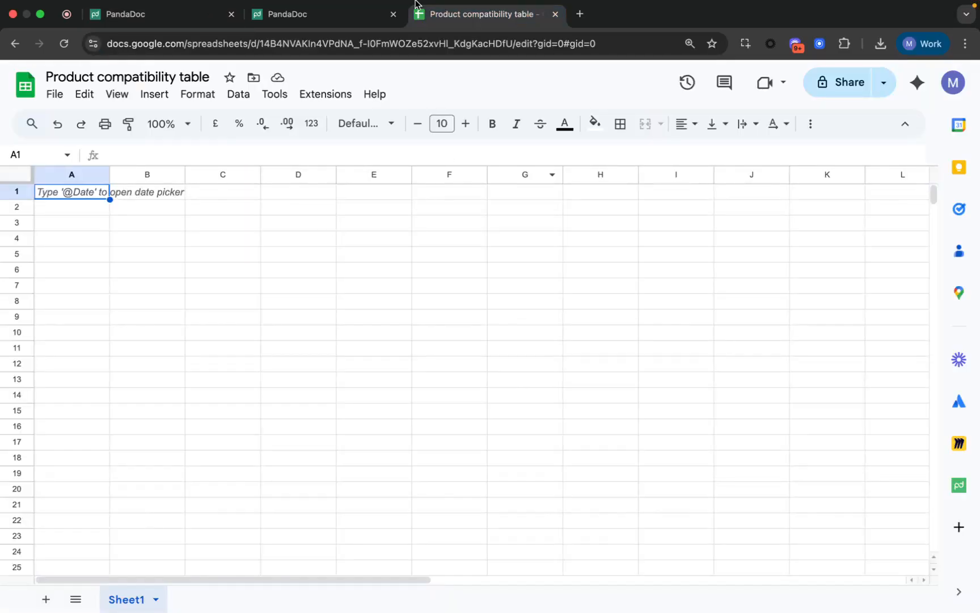
pyautogui.click(321, 20)
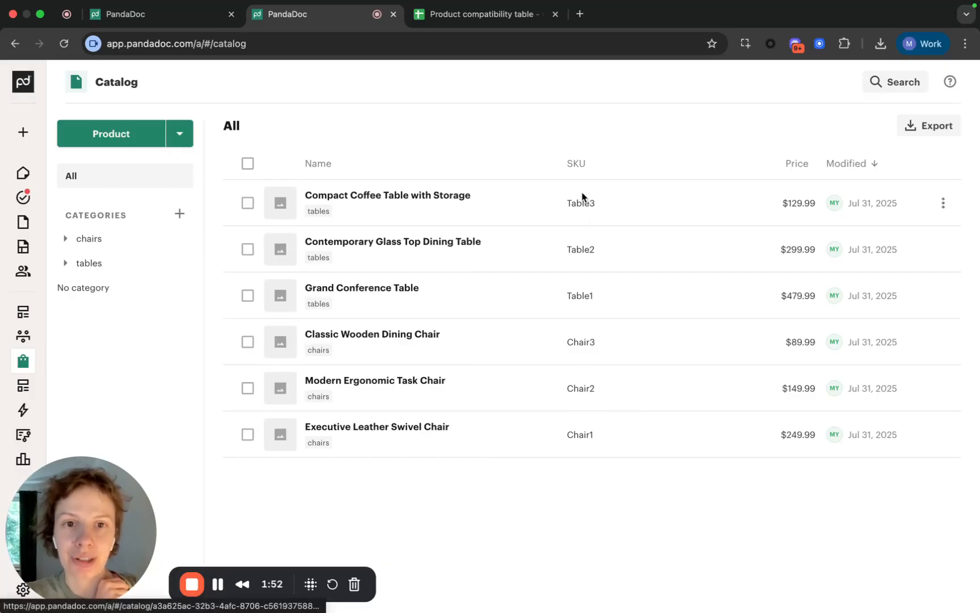
pyautogui.click(504, 19)
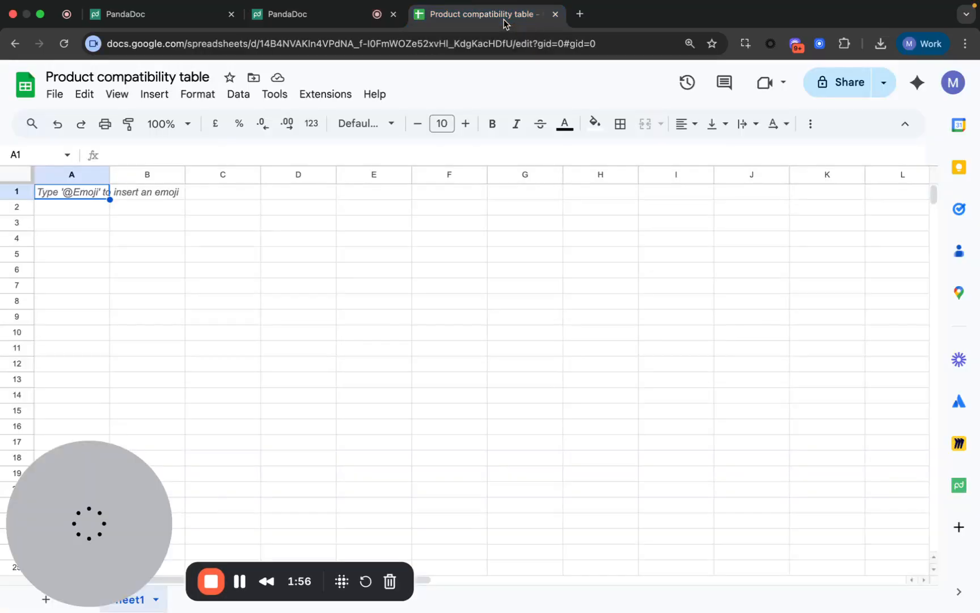
pyautogui.doubleClick(92, 195)
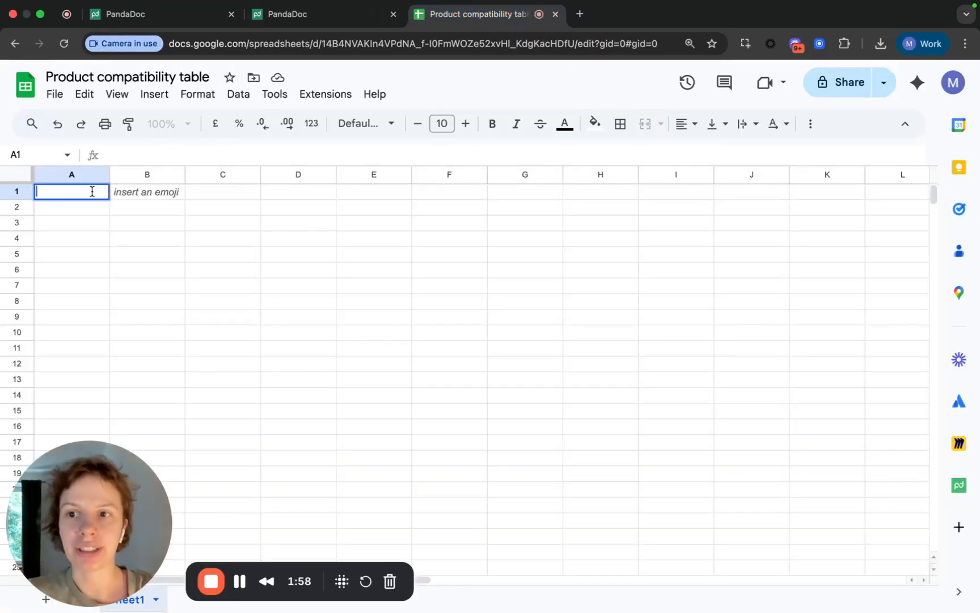
pyautogui.write('SKU')
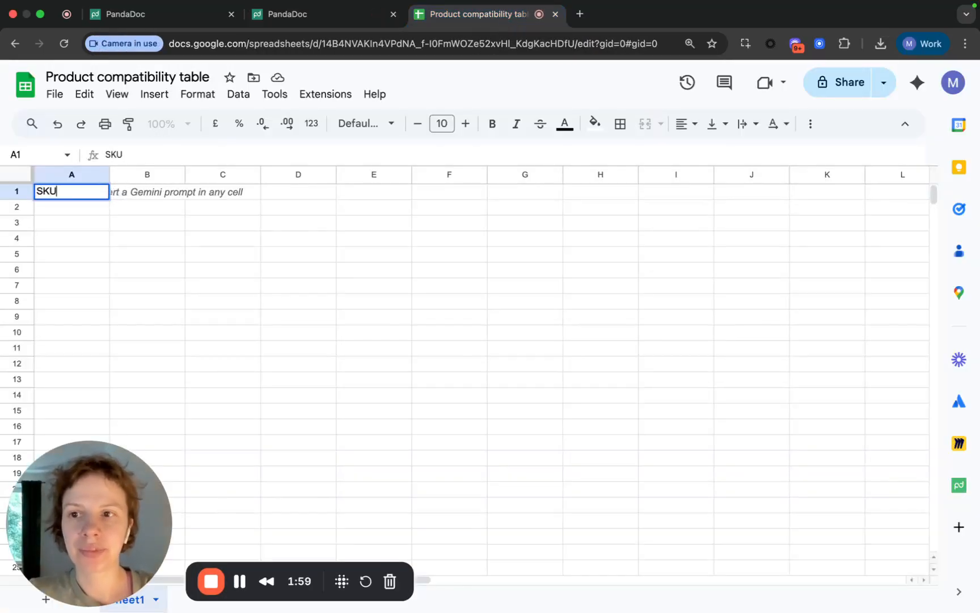
pyautogui.click(143, 193)
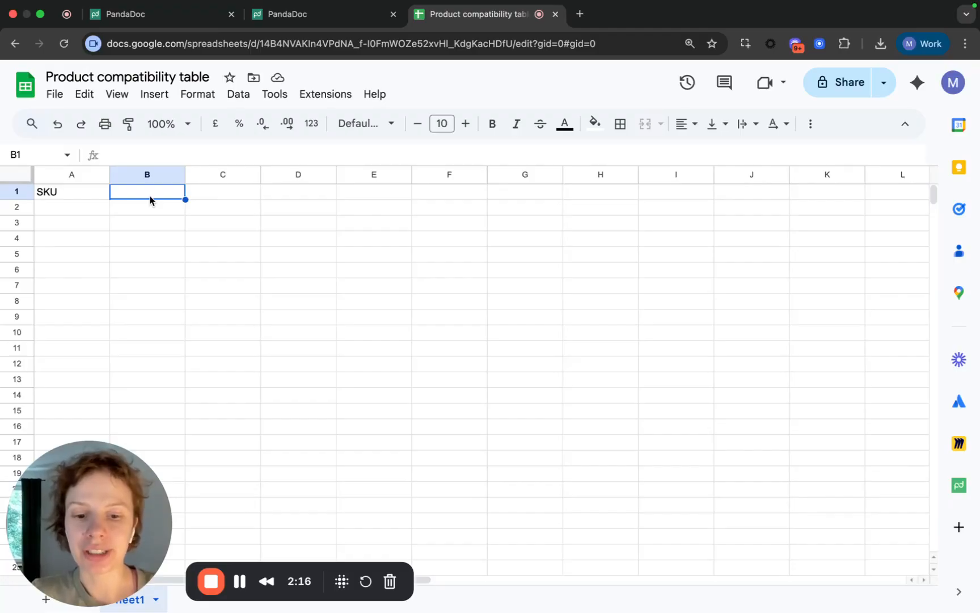
pyautogui.write('C')
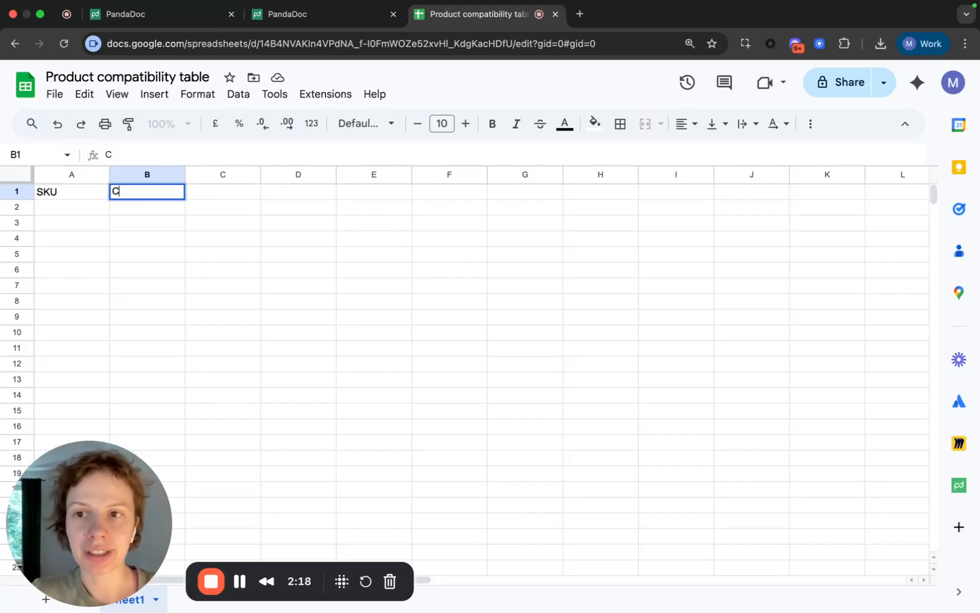
pyautogui.write('ompatible with')
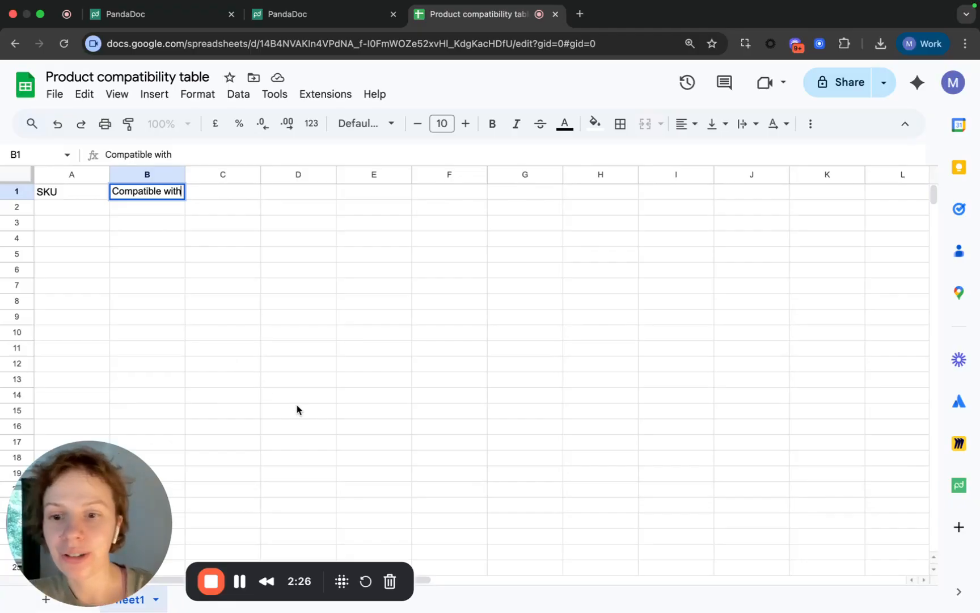
pyautogui.click(241, 581)
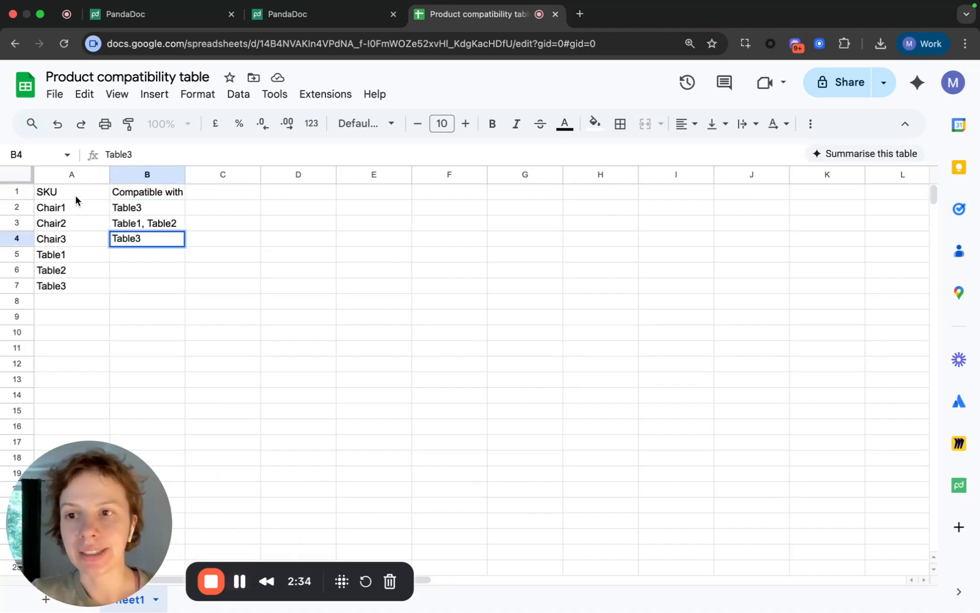
# - Examine the SKU and Compatible with columns, comparing the Chair2 row with the matching Table1 and Table2 rows
pyautogui.click(57, 192)
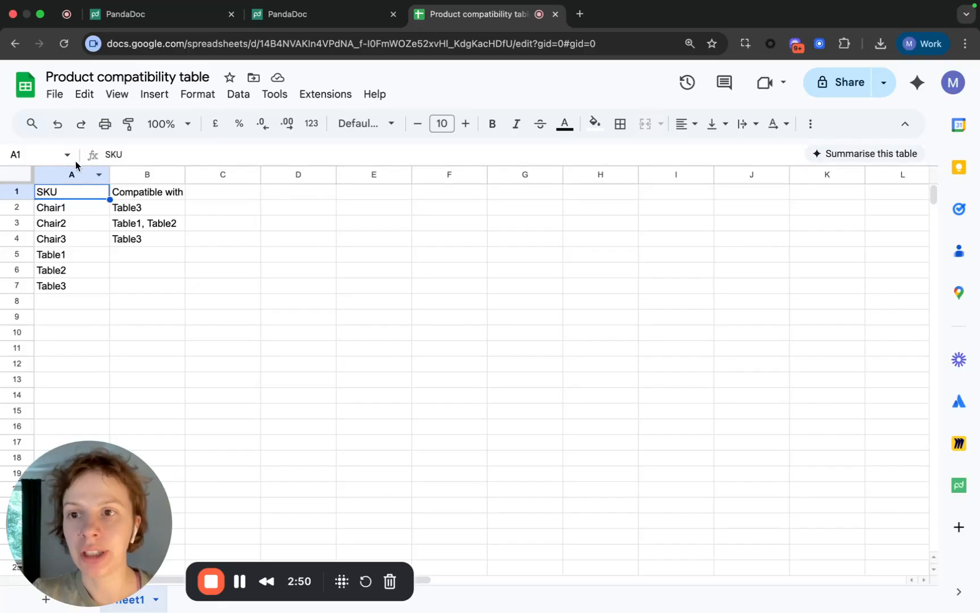
pyautogui.click(160, 197)
pyautogui.click(169, 175)
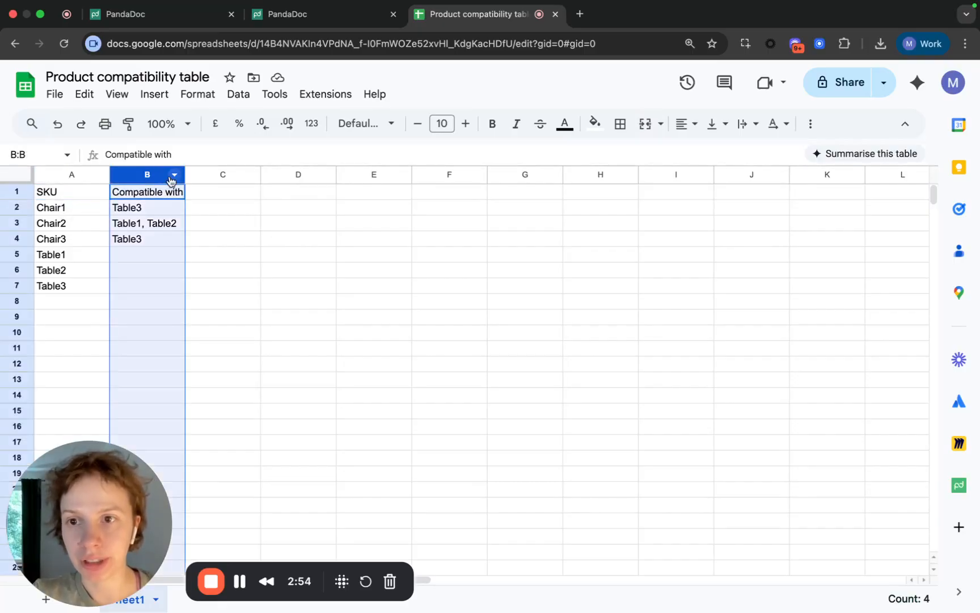
pyautogui.click(143, 227)
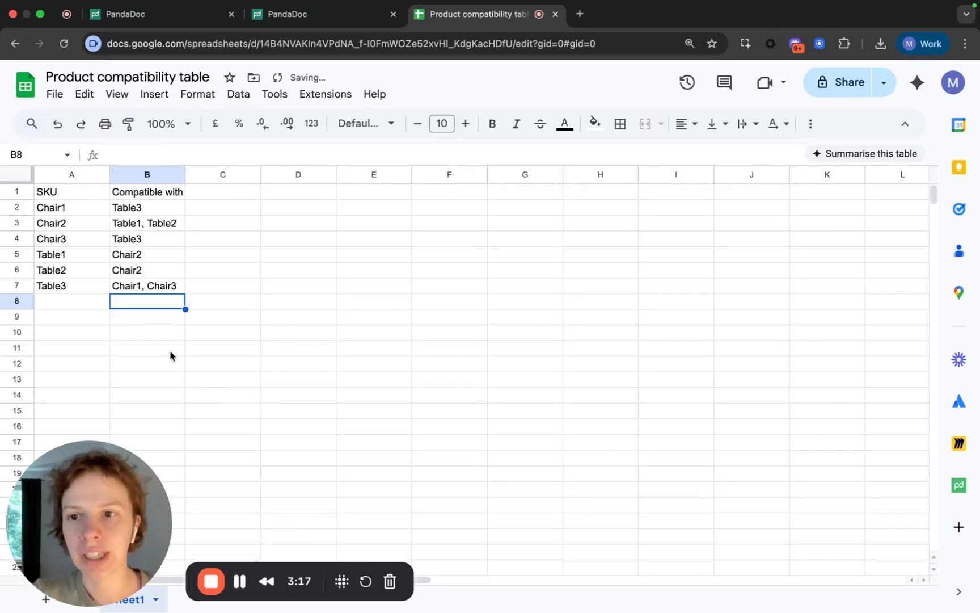
pyautogui.click(64, 221)
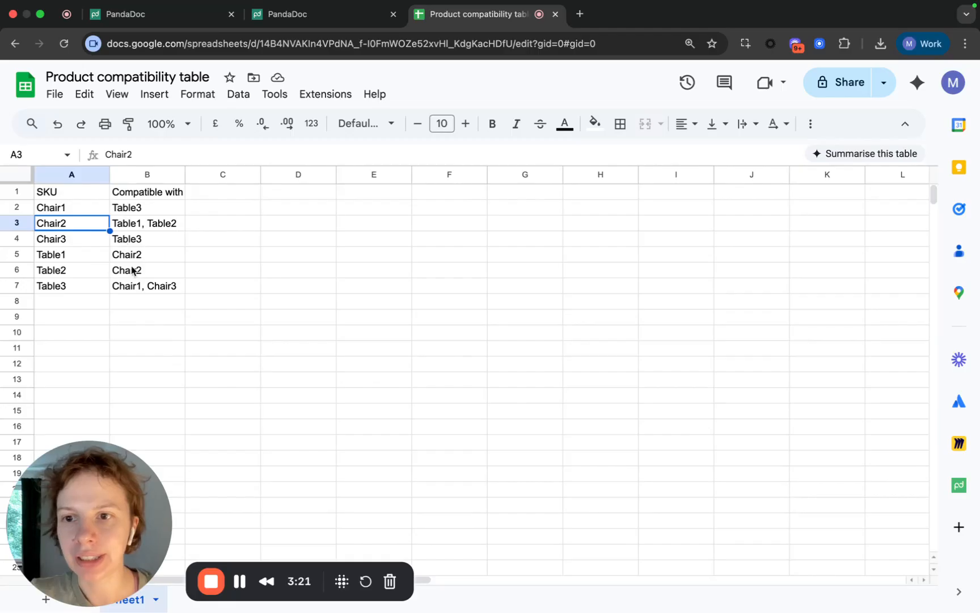
pyautogui.click(78, 257)
pyautogui.click(79, 271)
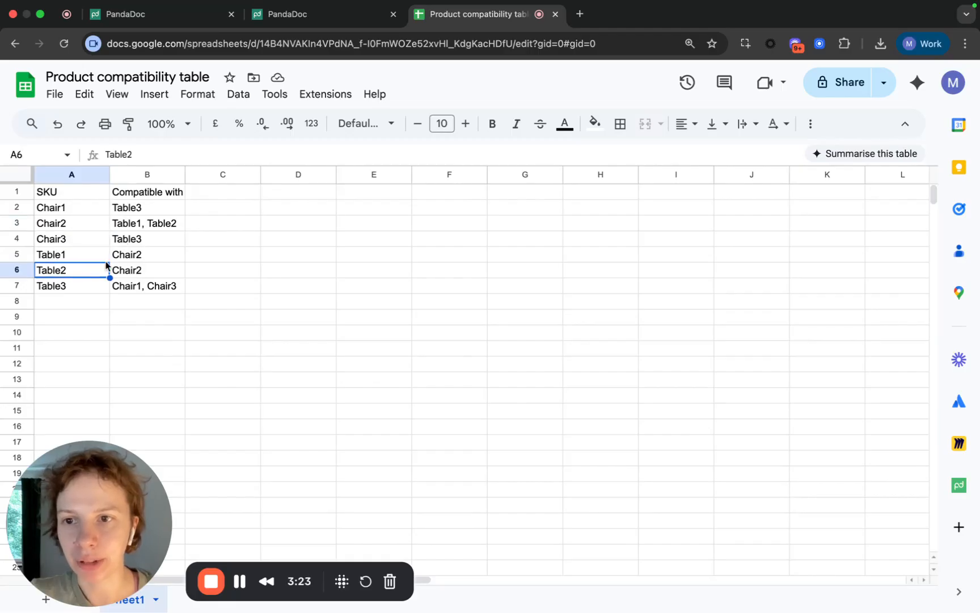
pyautogui.click(13, 223)
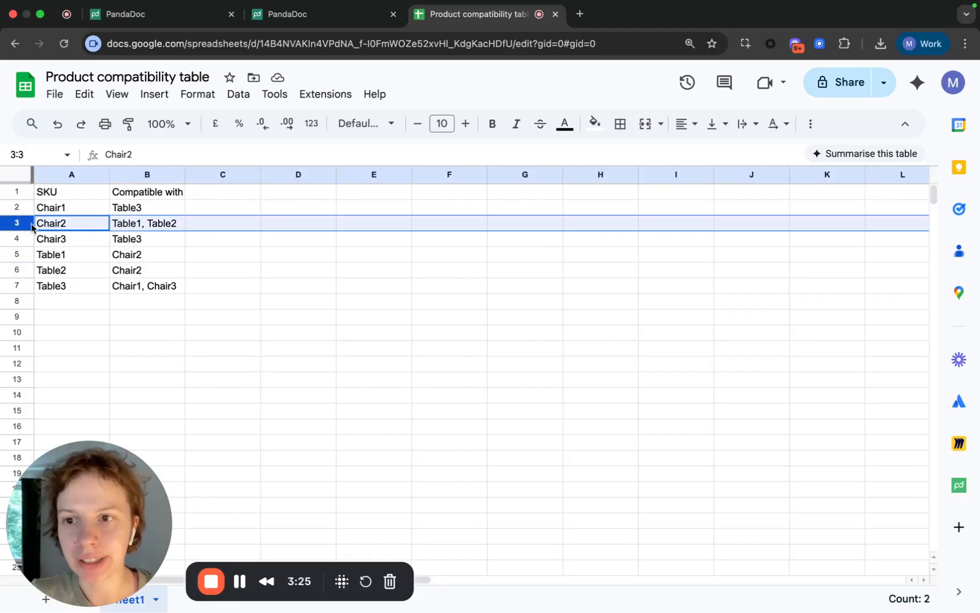
pyautogui.click(17, 254)
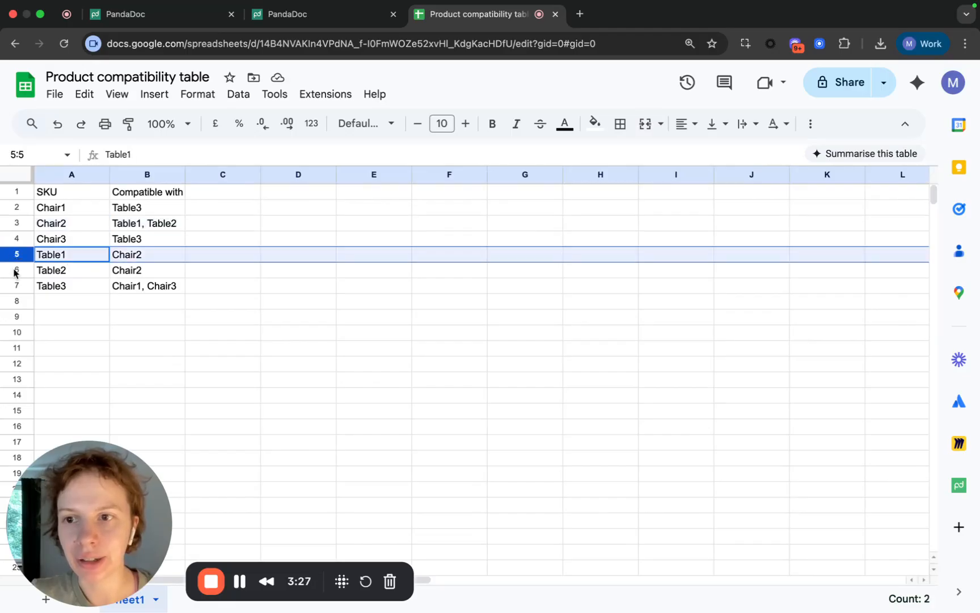
pyautogui.click(14, 271)
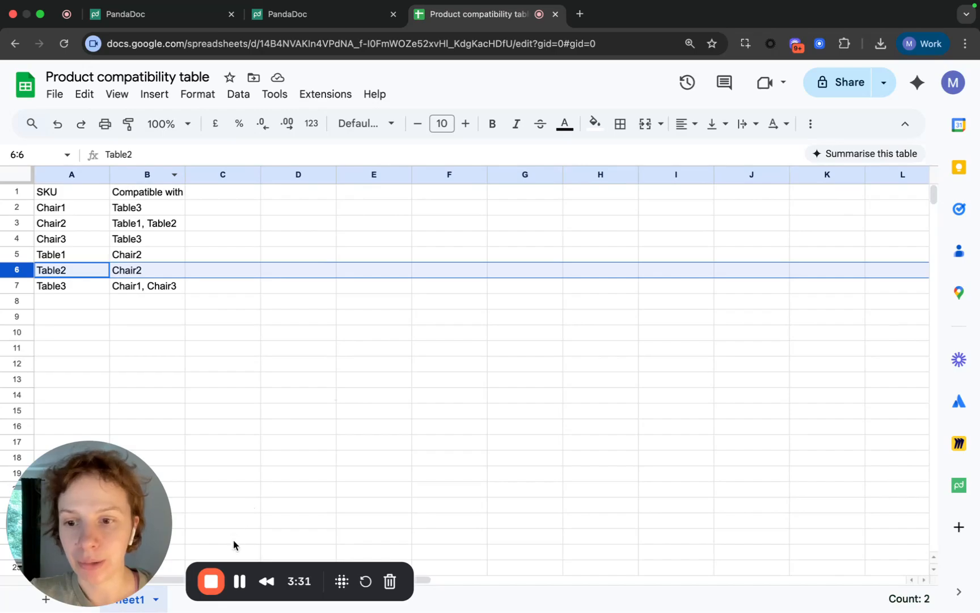
pyautogui.click(138, 174)
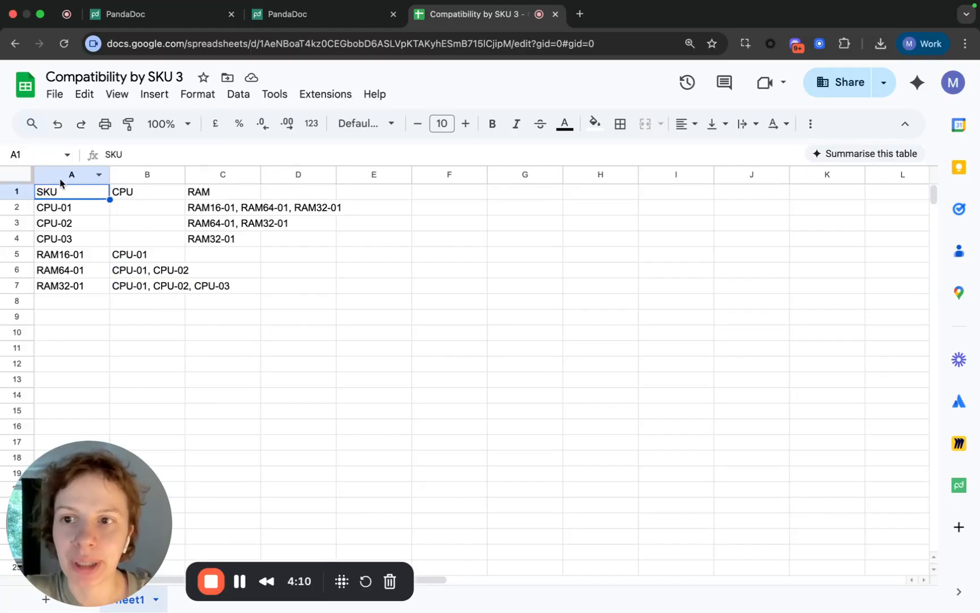
# - Examine the SKU, CPU and RAM columns of the Compatibility by SKU 3 spreadsheet as an example with separate category columns
pyautogui.click(74, 175)
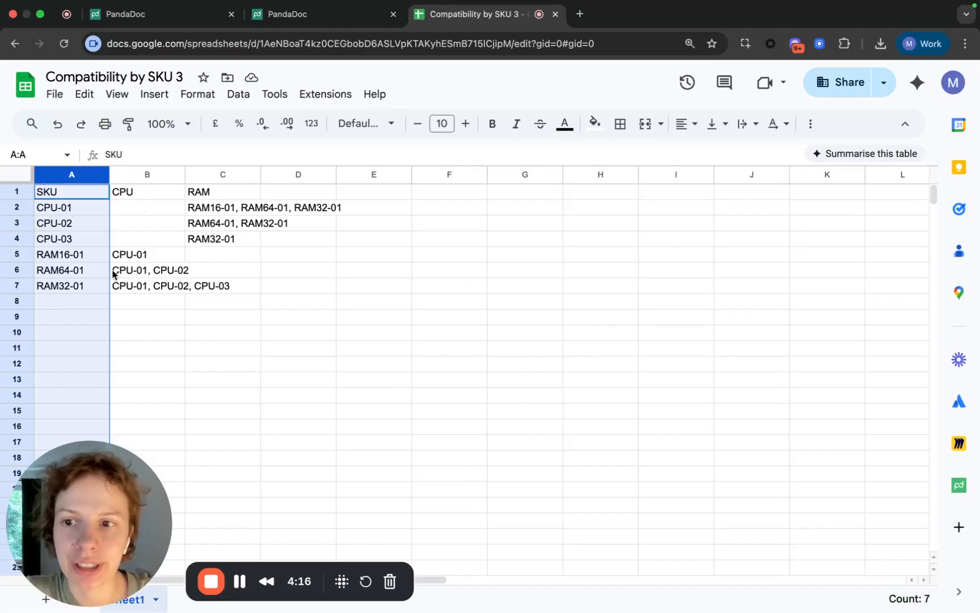
pyautogui.click(66, 255)
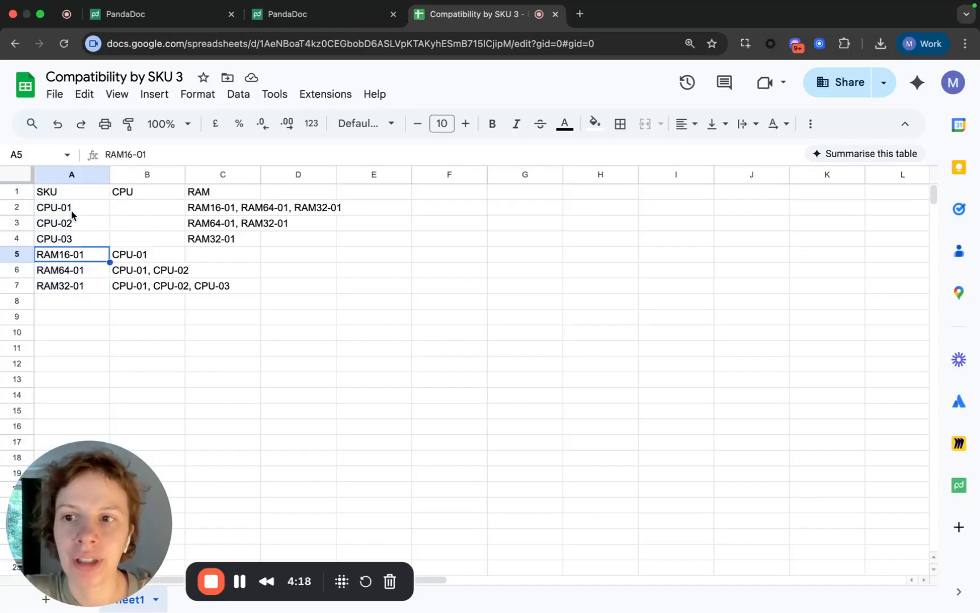
pyautogui.click(73, 211)
pyautogui.click(149, 174)
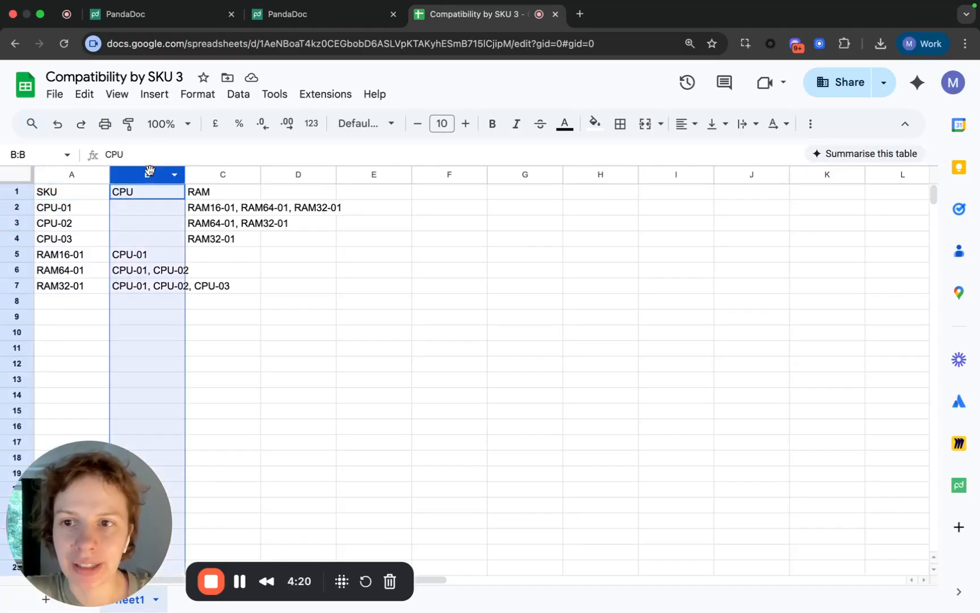
pyautogui.click(230, 174)
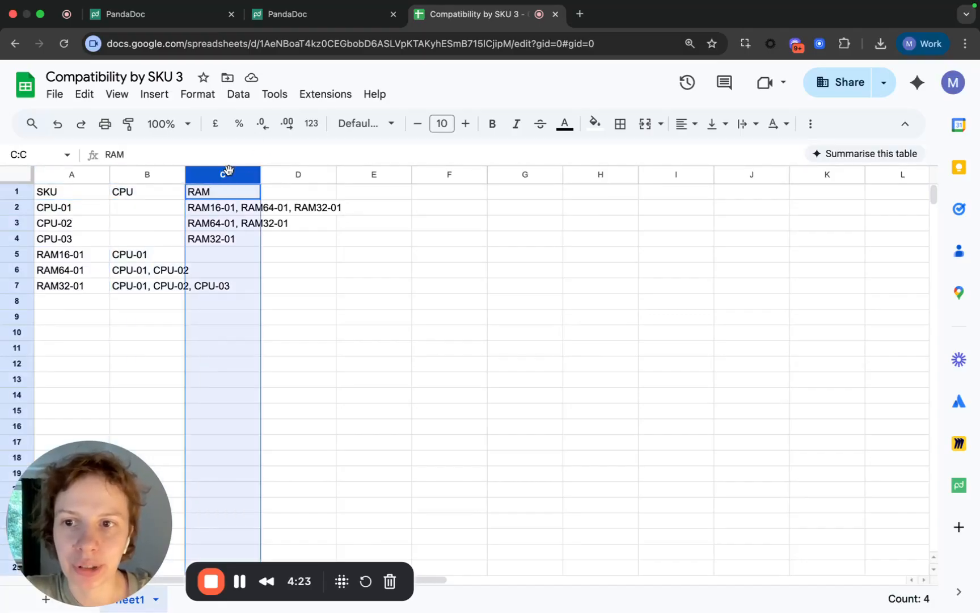
pyautogui.click(163, 210)
pyautogui.moveTo(162, 210); pyautogui.dragTo(236, 288)
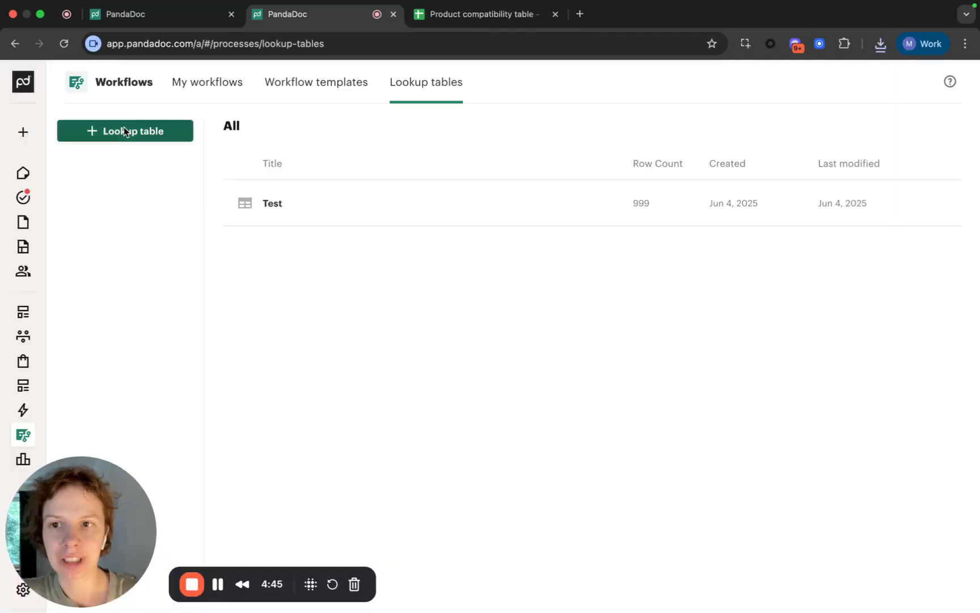
# - Create a new lookup table in PandaDoc from the file Product compatibility table - Sheet1 (1).csv
pyautogui.click(124, 130)
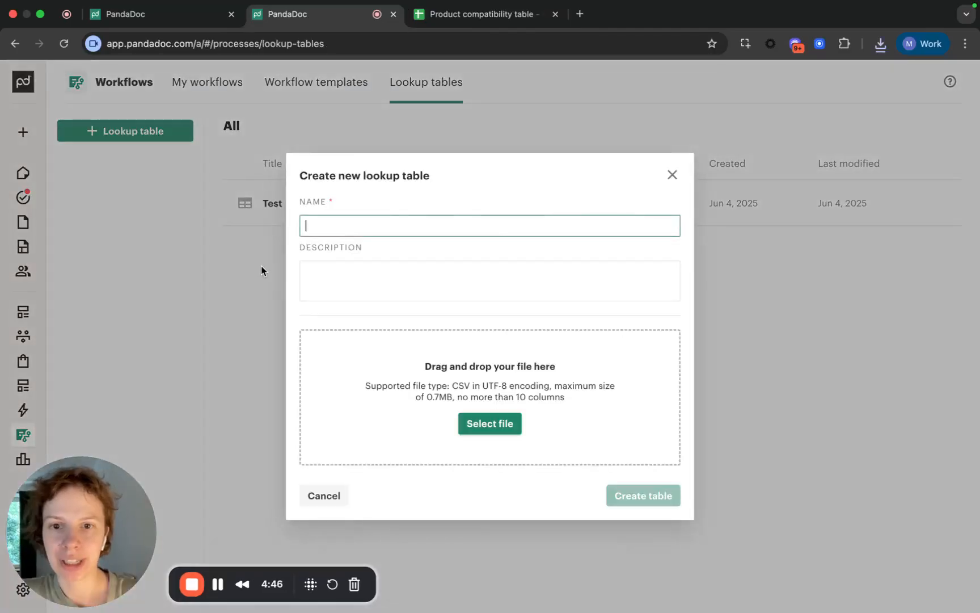
pyautogui.click(501, 423)
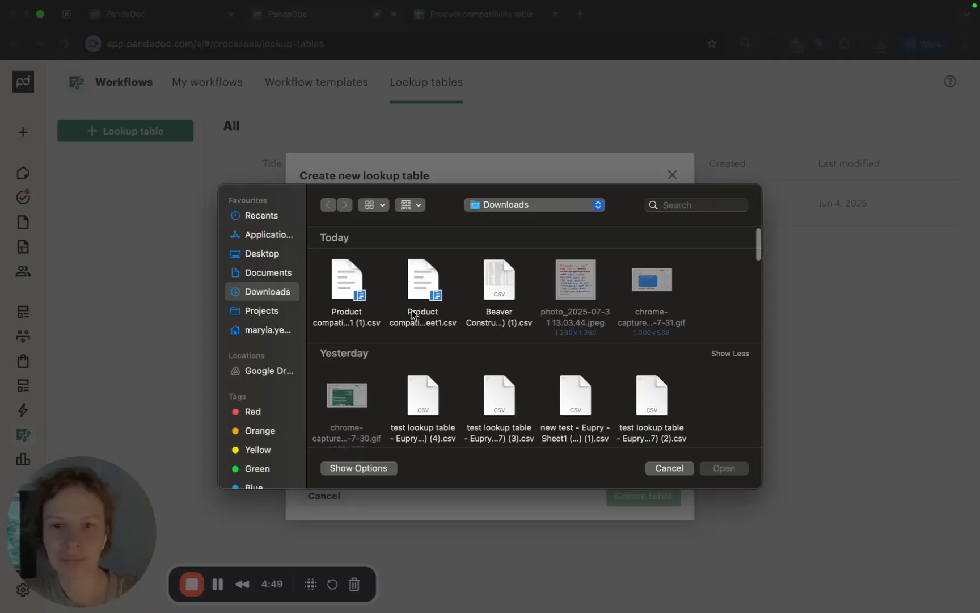
pyautogui.click(348, 295)
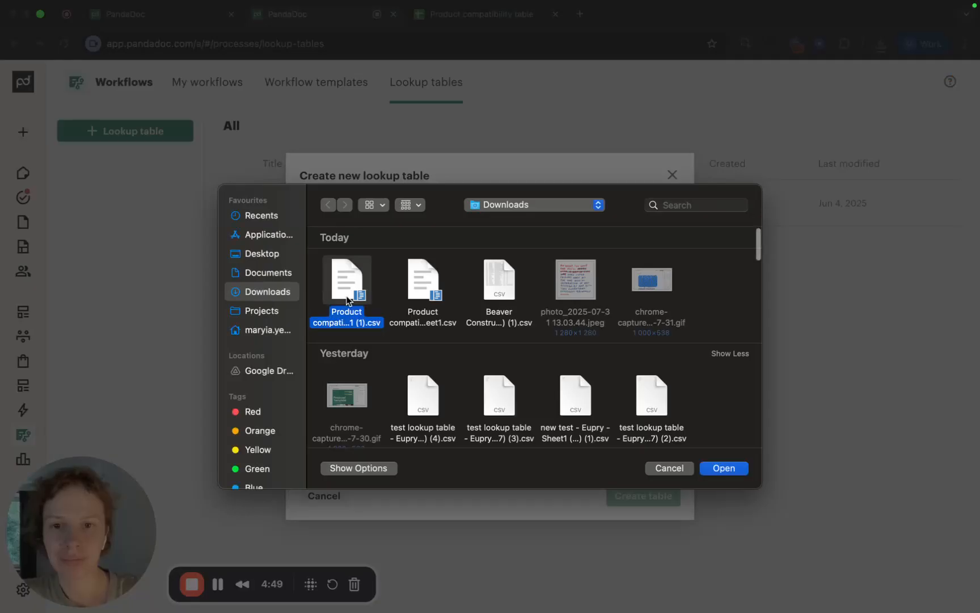
pyautogui.click(724, 468)
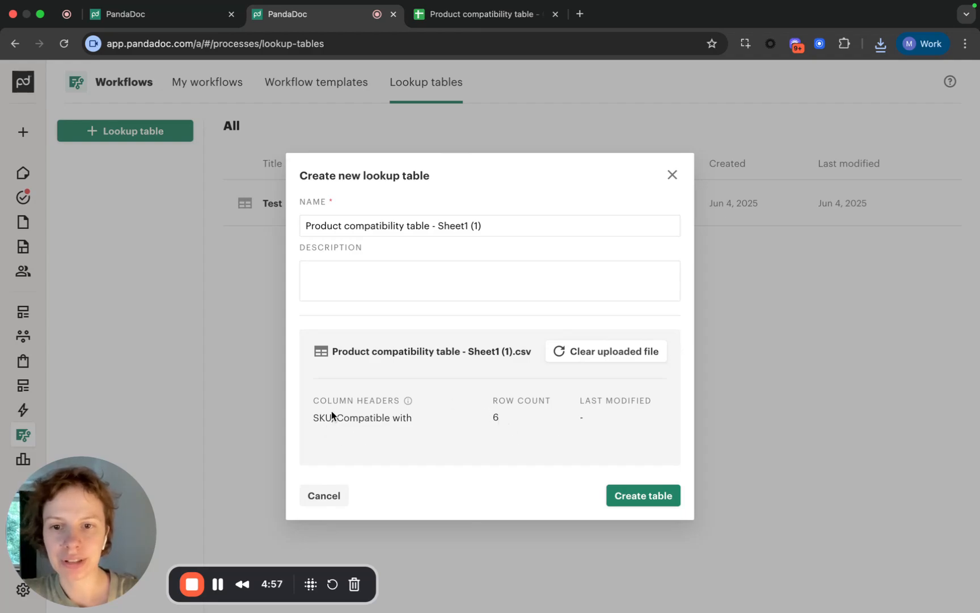
pyautogui.click(652, 497)
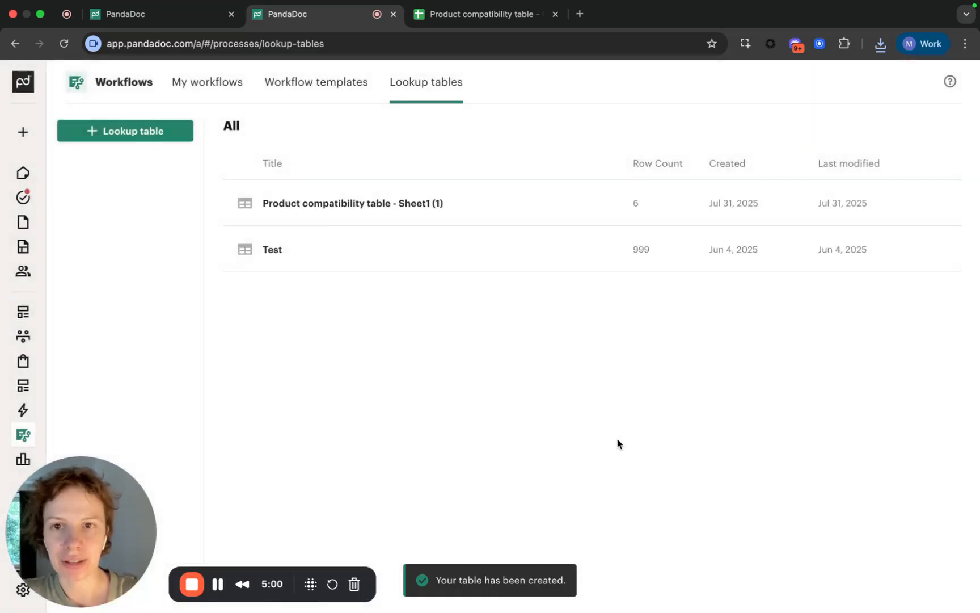
# - Open the workflow template "Your first workflow: Sales Proposal" and edit its Simple Sales Form step
pyautogui.click(313, 84)
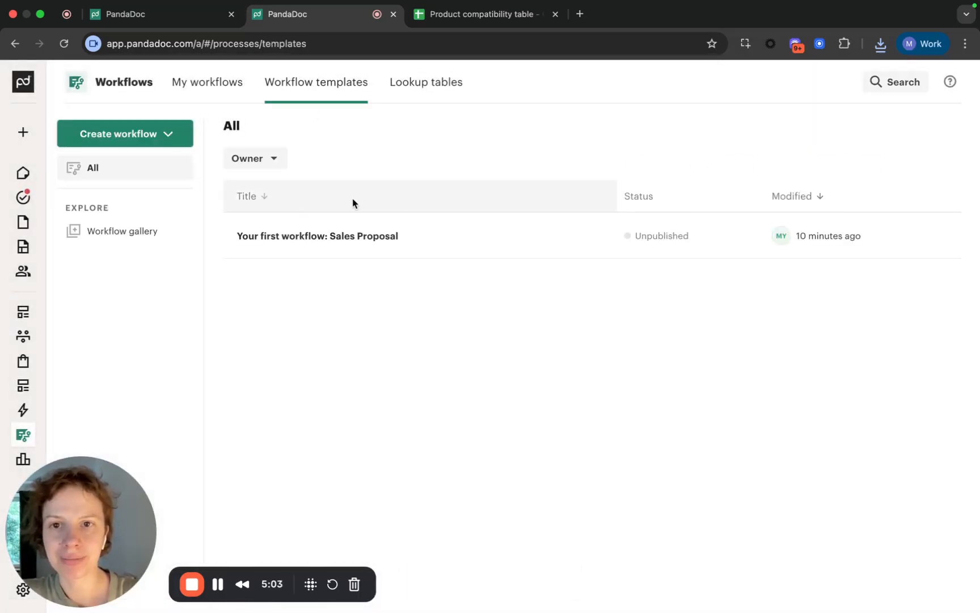
pyautogui.click(343, 237)
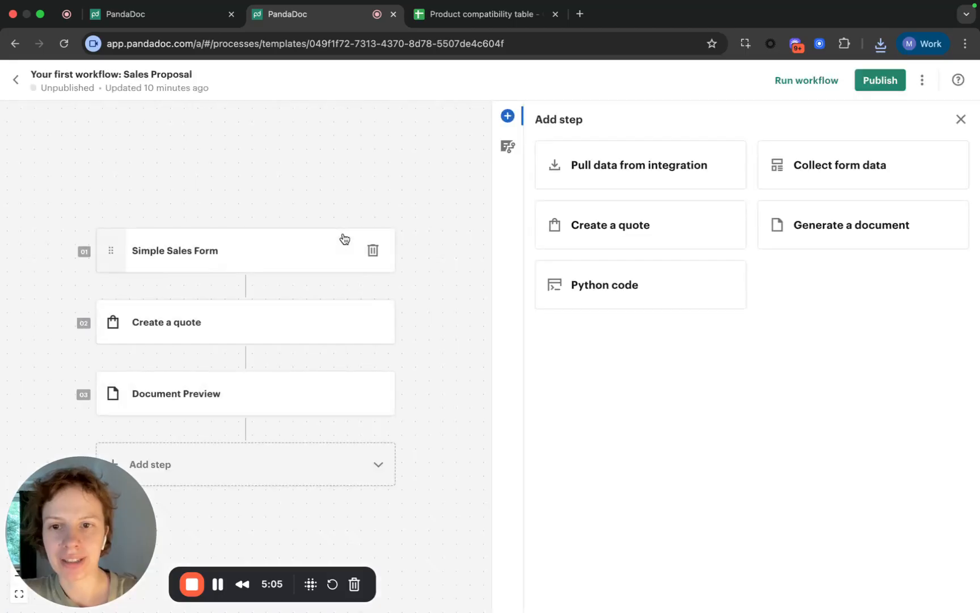
pyautogui.click(263, 249)
pyautogui.click(640, 233)
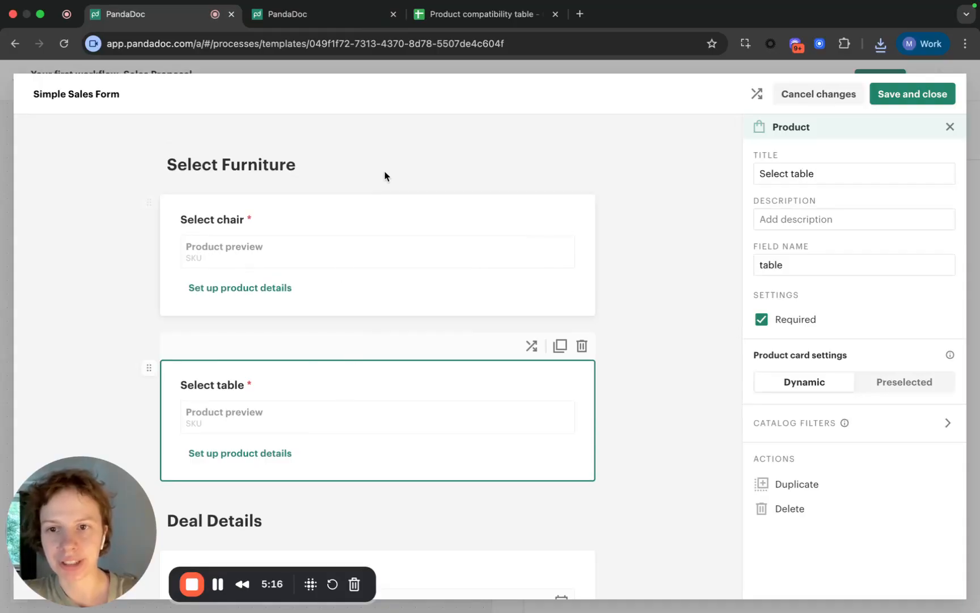
# - Add a product field filter to the Select table block, using Select chair as the product field
pyautogui.click(805, 427)
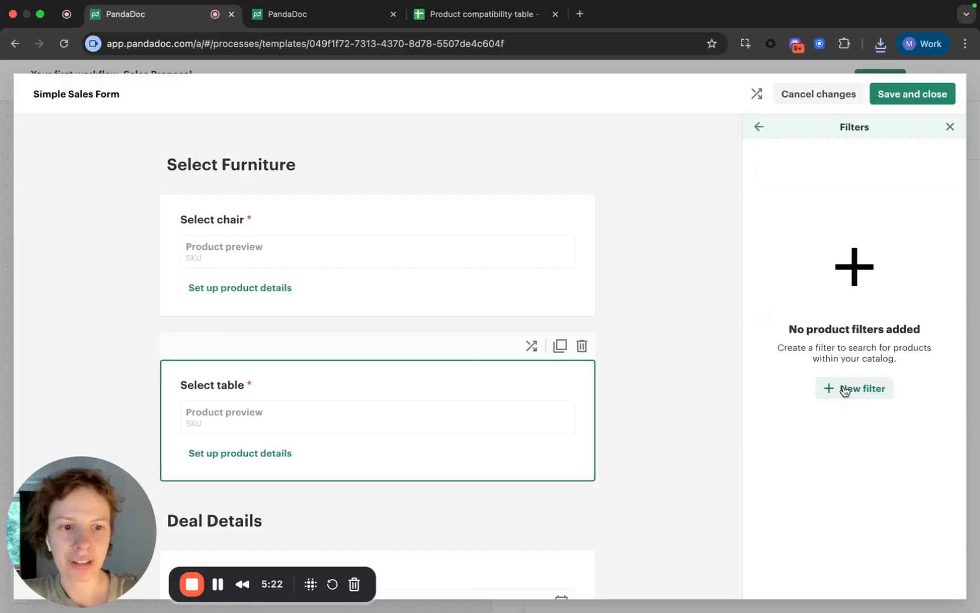
pyautogui.click(845, 390)
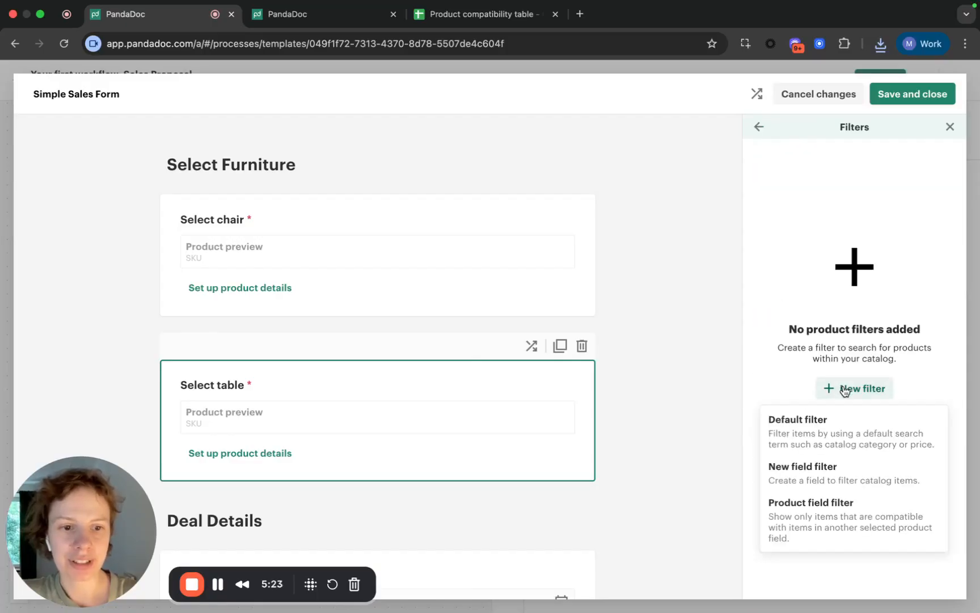
pyautogui.click(828, 526)
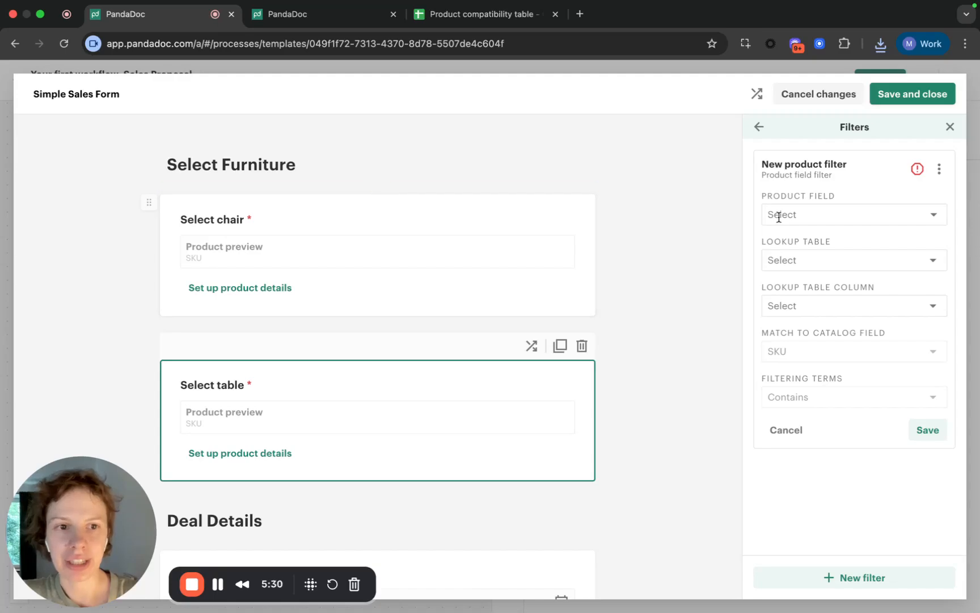
pyautogui.click(811, 220)
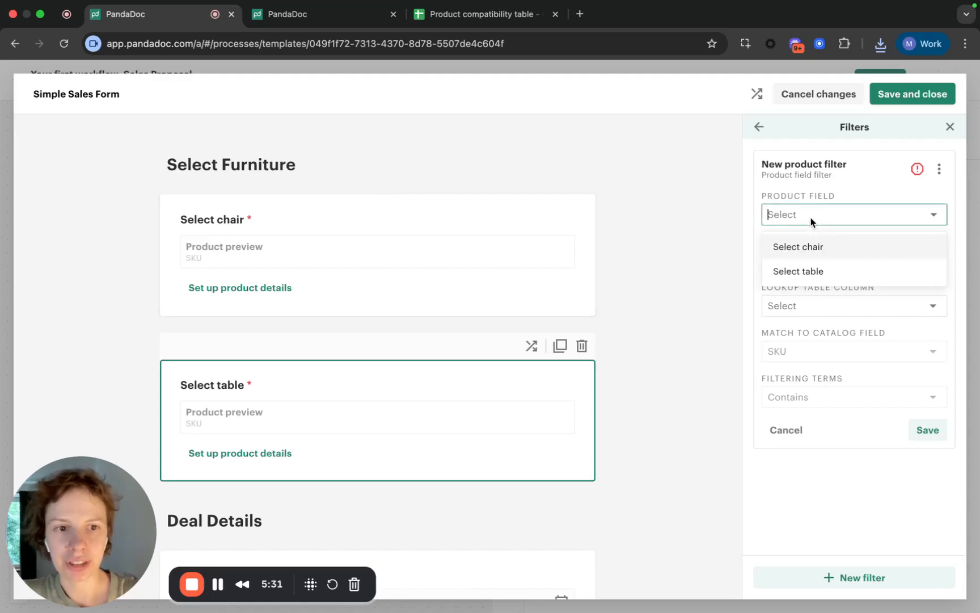
pyautogui.click(806, 248)
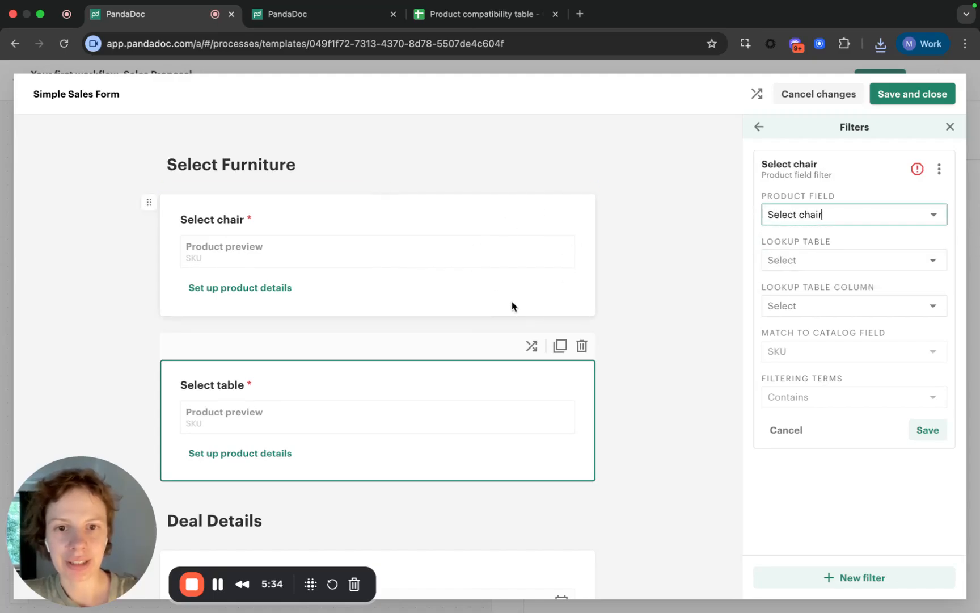
# - Set the filter's lookup table to Product compatibility table - Sheet1 (1) and its column to "Compatible with", and save the filter
pyautogui.click(833, 262)
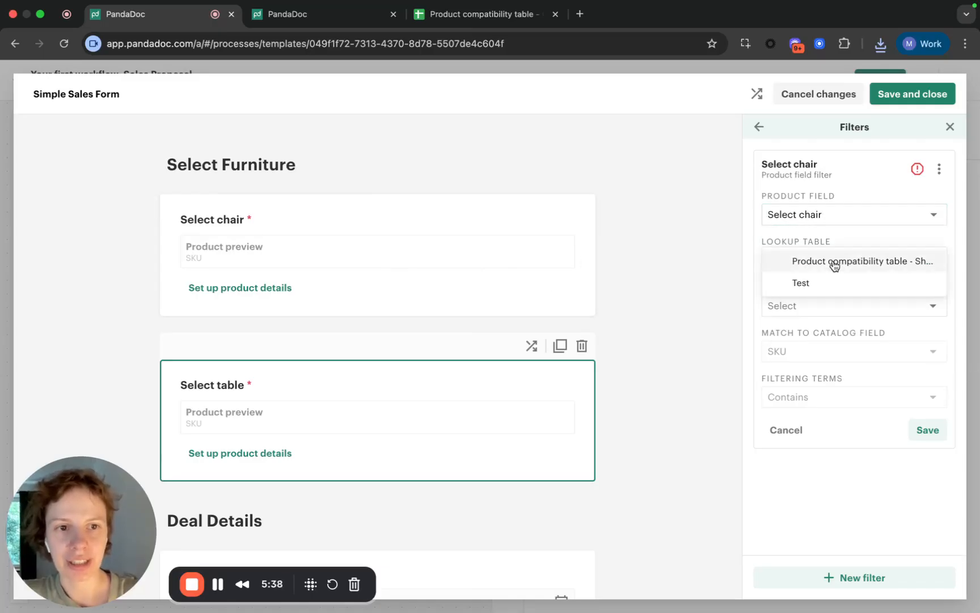
pyautogui.click(834, 262)
pyautogui.click(806, 317)
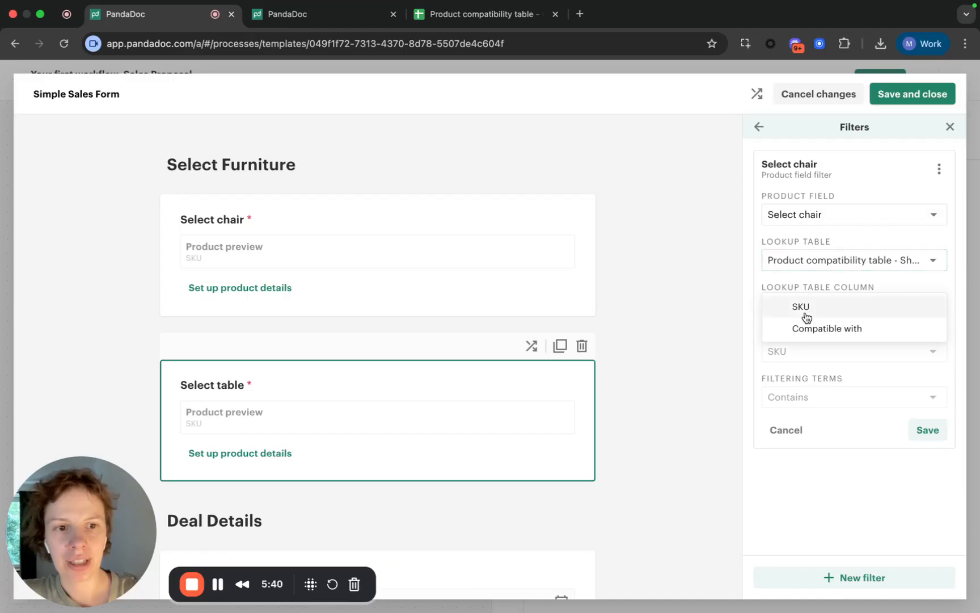
pyautogui.click(807, 331)
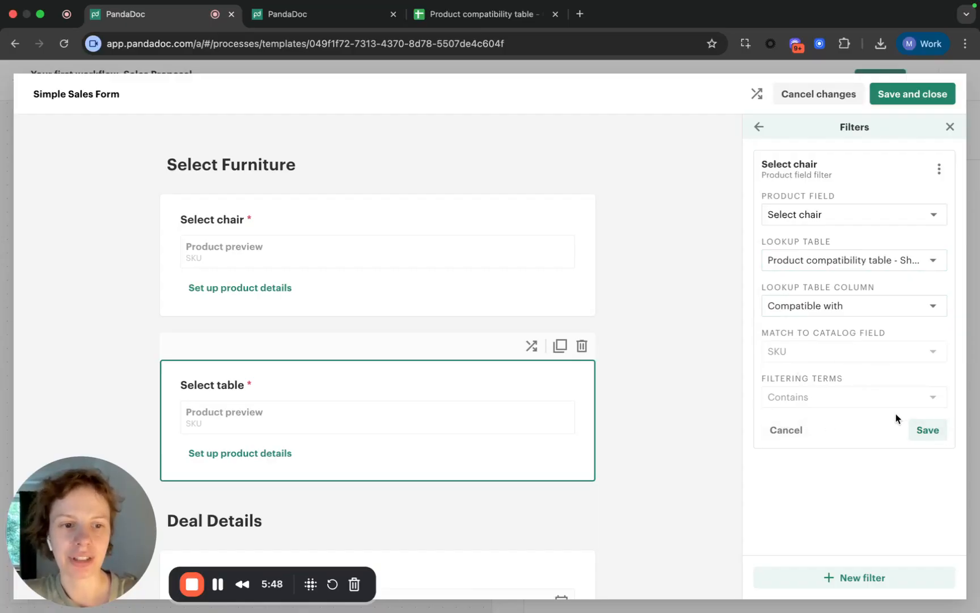
pyautogui.click(927, 430)
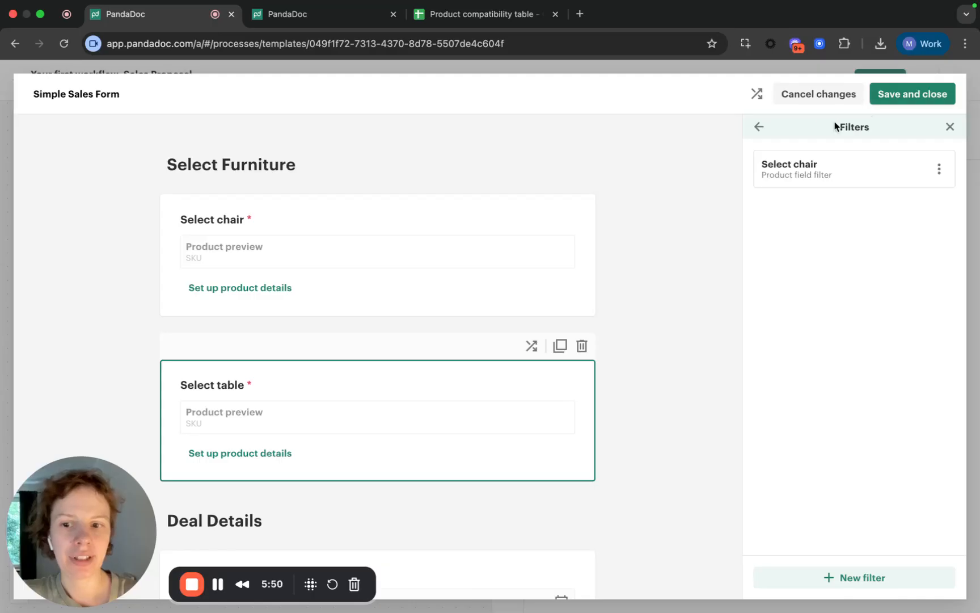
# - Save and close the Simple Sales Form, close the spare PandaDoc browser tab, and run the workflow
pyautogui.click(897, 94)
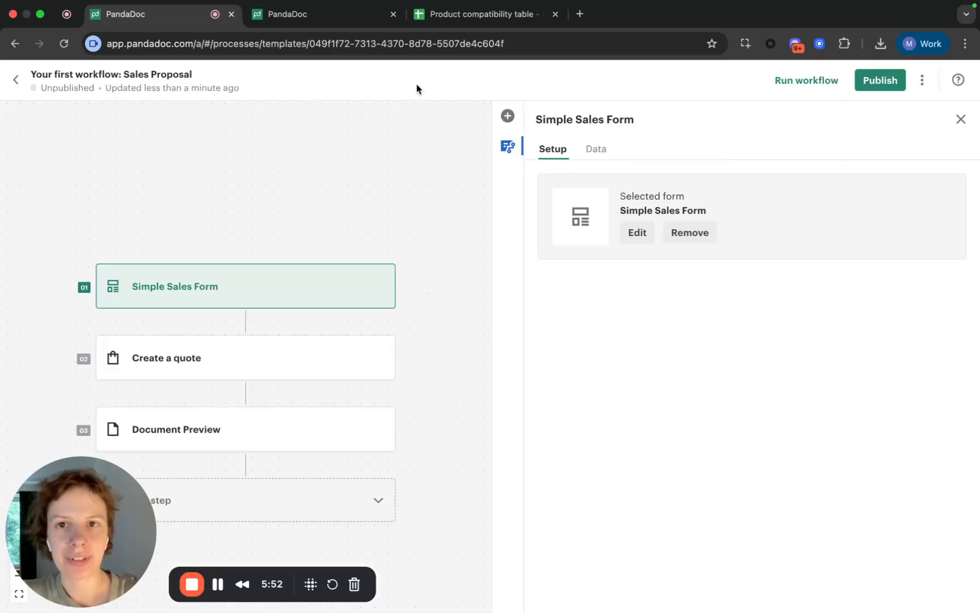
pyautogui.click(394, 31)
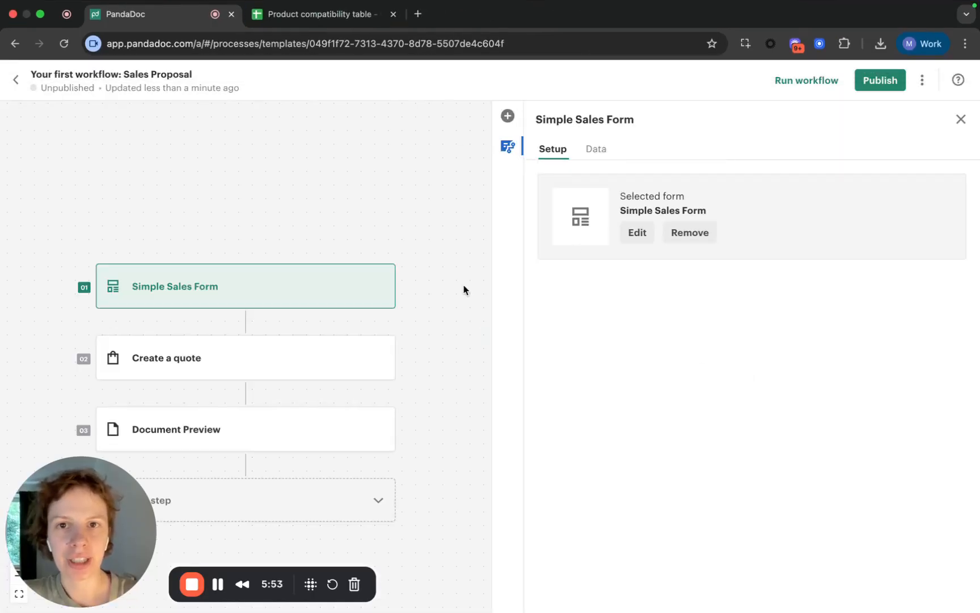
pyautogui.click(801, 80)
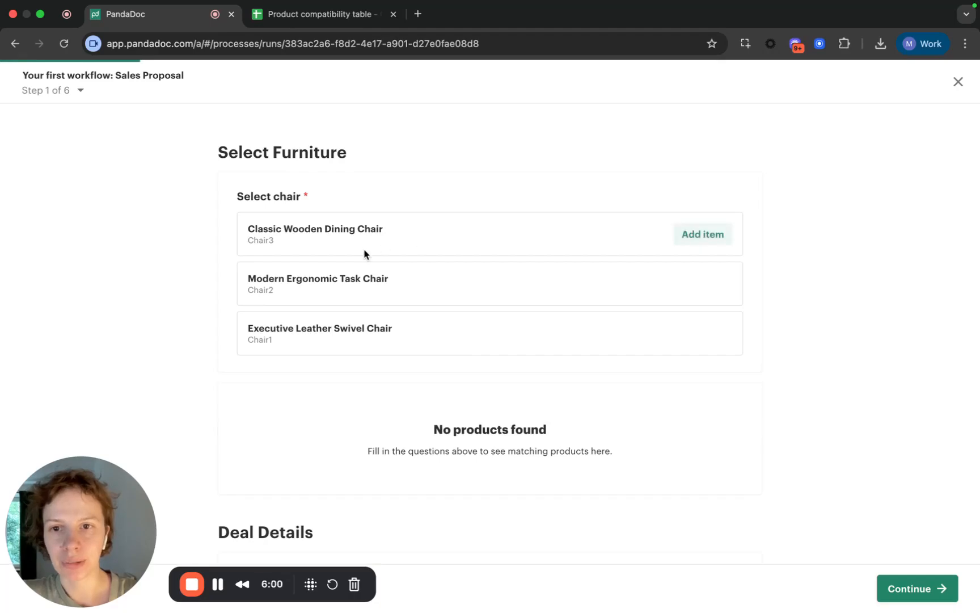
# - Add the Modern Ergonomic Task Chair (Chair2) and compare the offered tables with the Product compatibility table spreadsheet
pyautogui.scroll(-1, 397, 253)
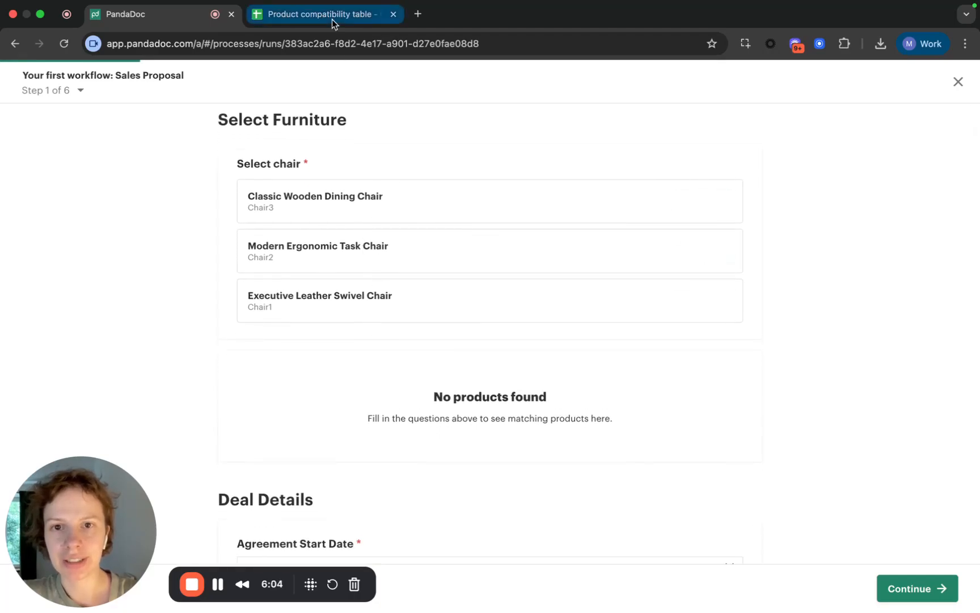
pyautogui.click(712, 256)
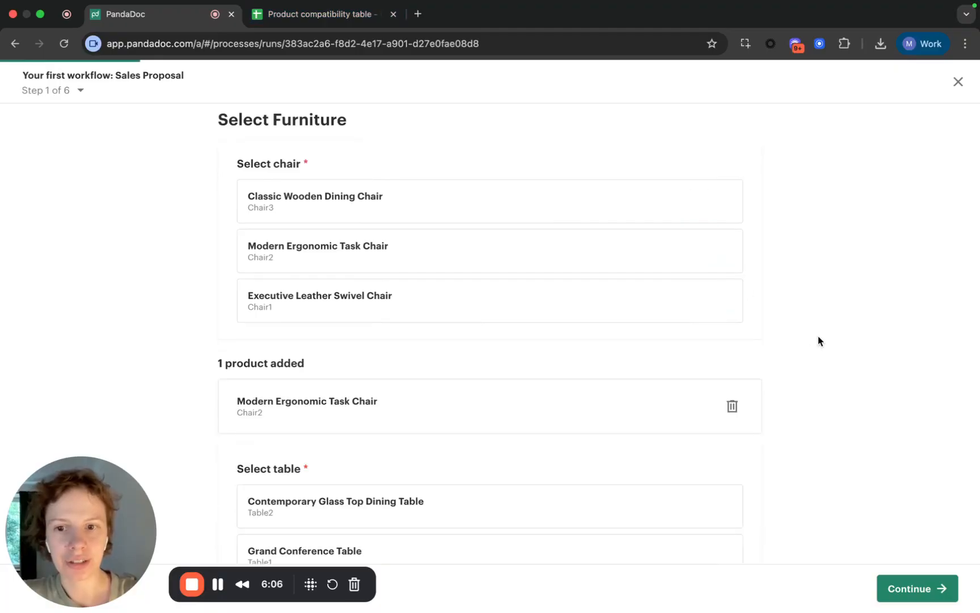
pyautogui.scroll(-3, 818, 341)
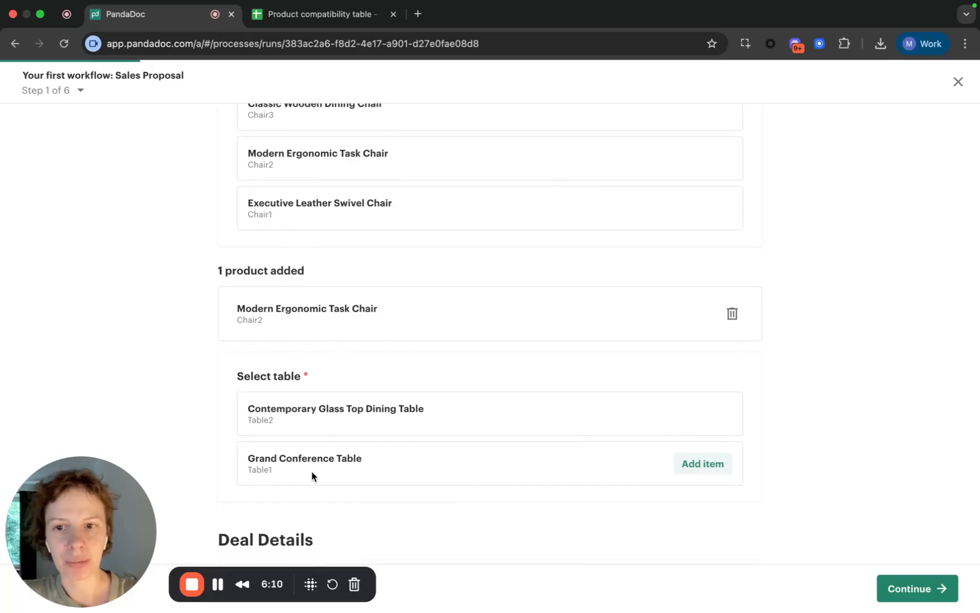
pyautogui.click(363, 14)
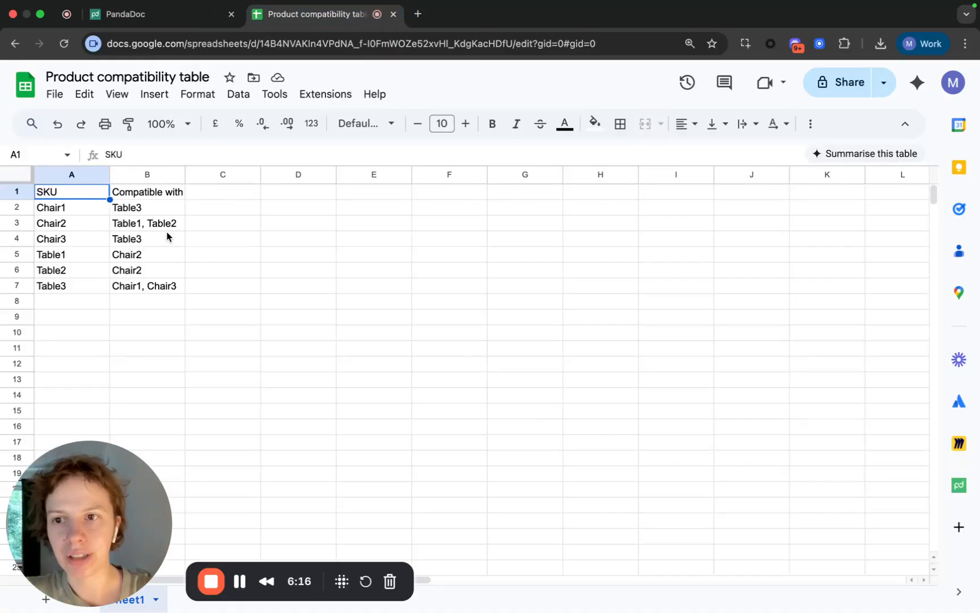
pyautogui.click(182, 22)
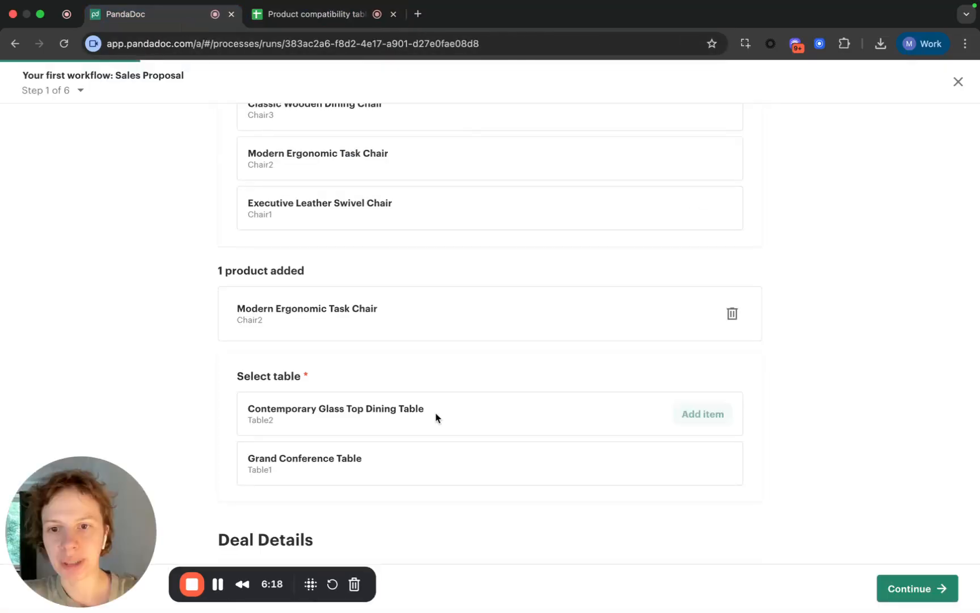
# - Replace the added chair with the Classic Wooden Dining Chair (Chair3) and check which tables are offered under Select table
pyautogui.scroll(5, 436, 415)
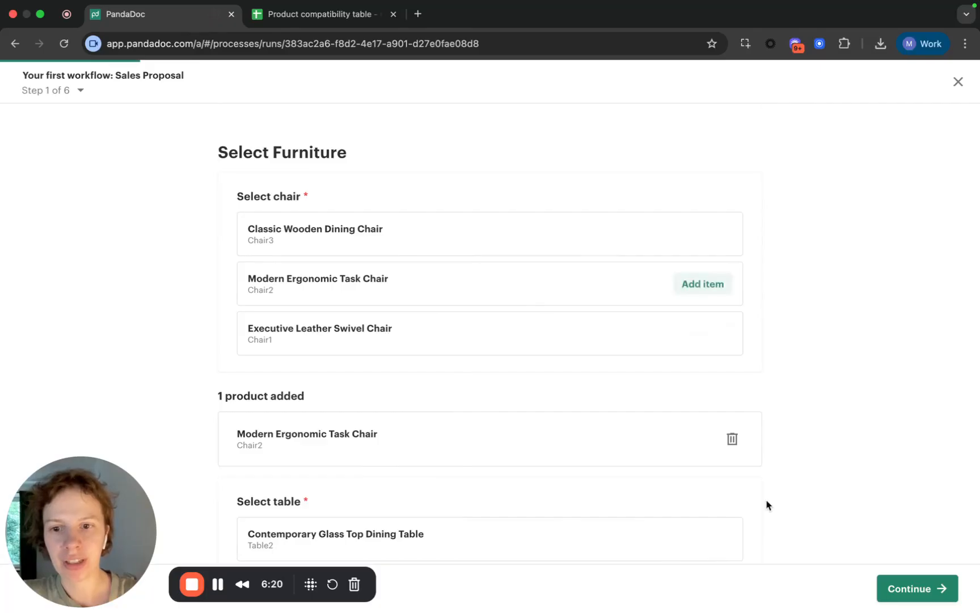
pyautogui.click(733, 438)
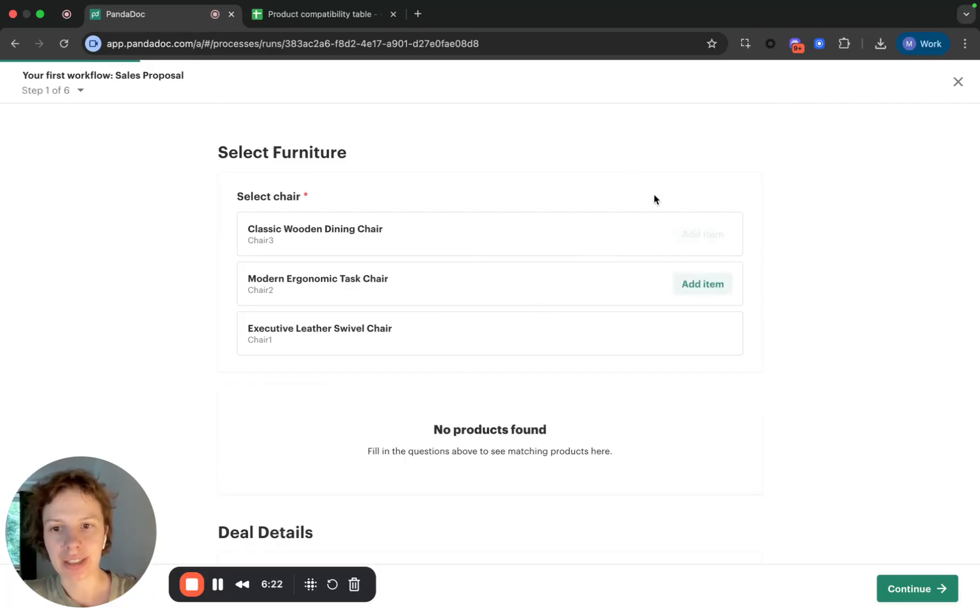
pyautogui.click(695, 235)
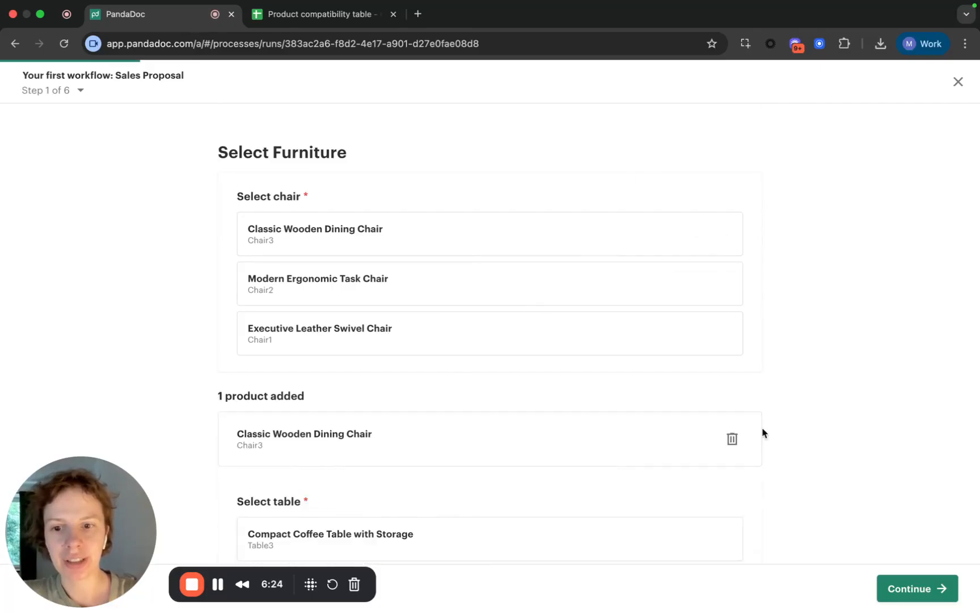
pyautogui.scroll(-5, 761, 433)
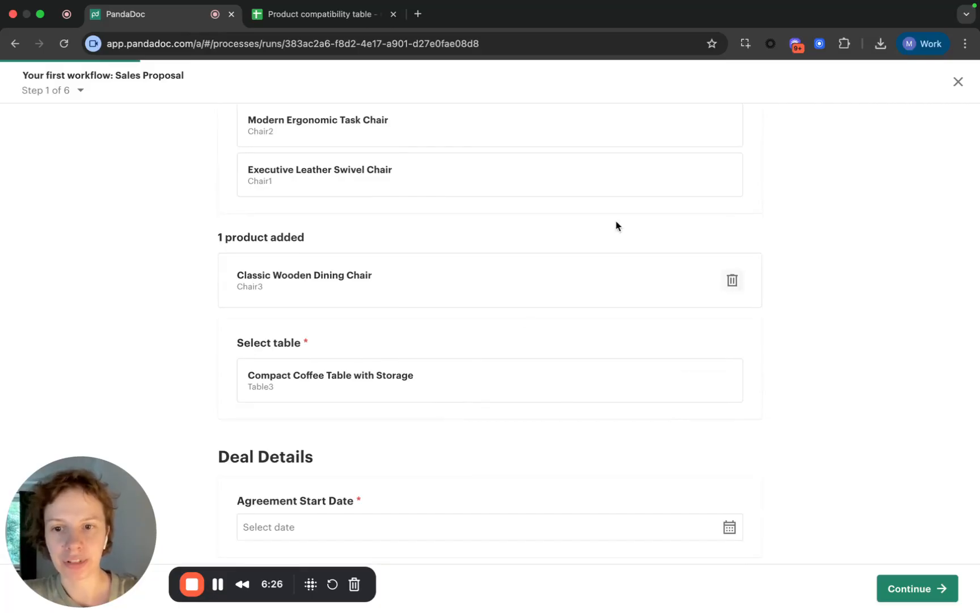
pyautogui.scroll(2, 449, 499)
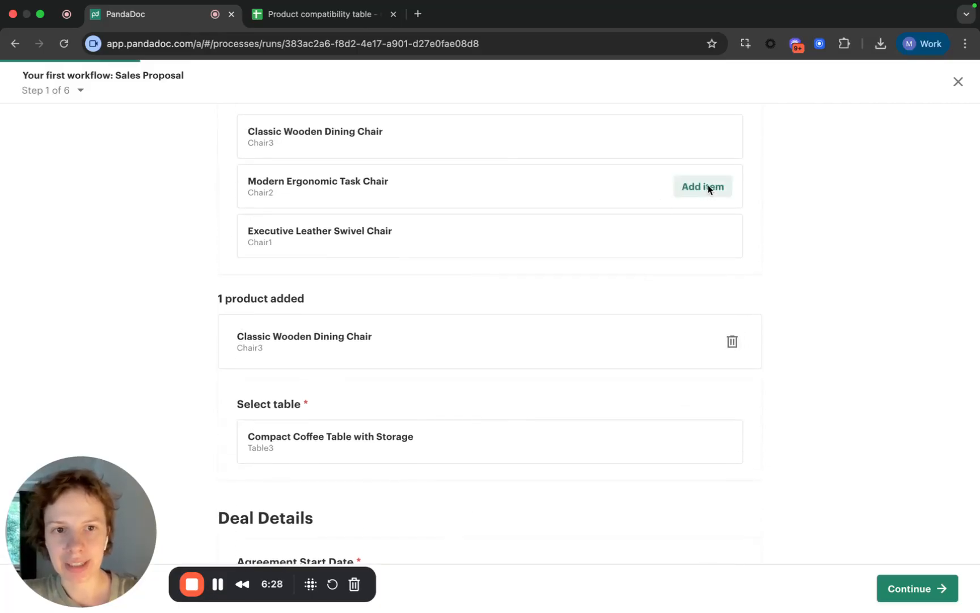
# - Add the Modern Ergonomic Task Chair alongside the Classic Wooden Dining Chair, check the tables offered for both, and remove both chairs
pyautogui.click(708, 190)
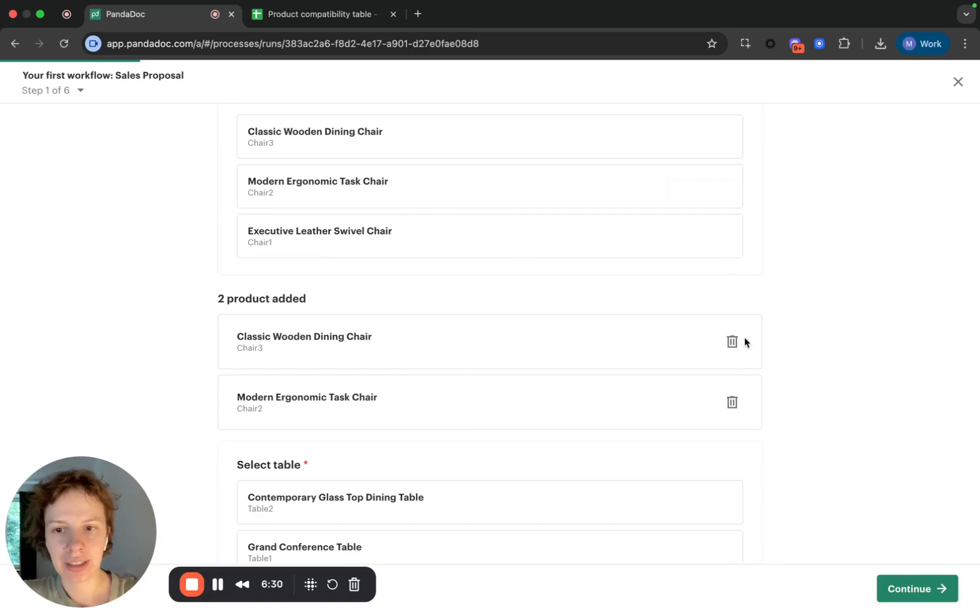
pyautogui.scroll(-4, 765, 321)
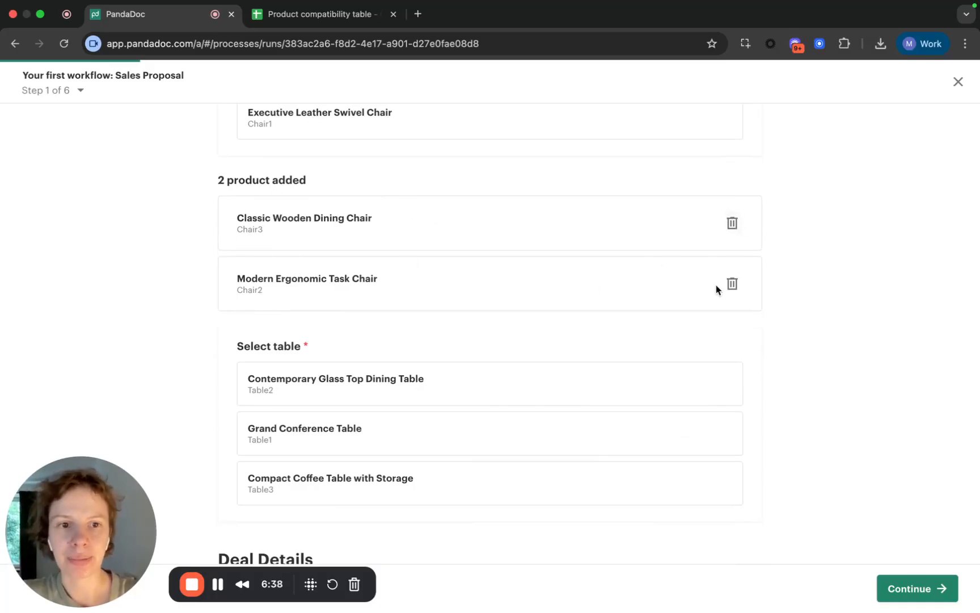
pyautogui.click(732, 283)
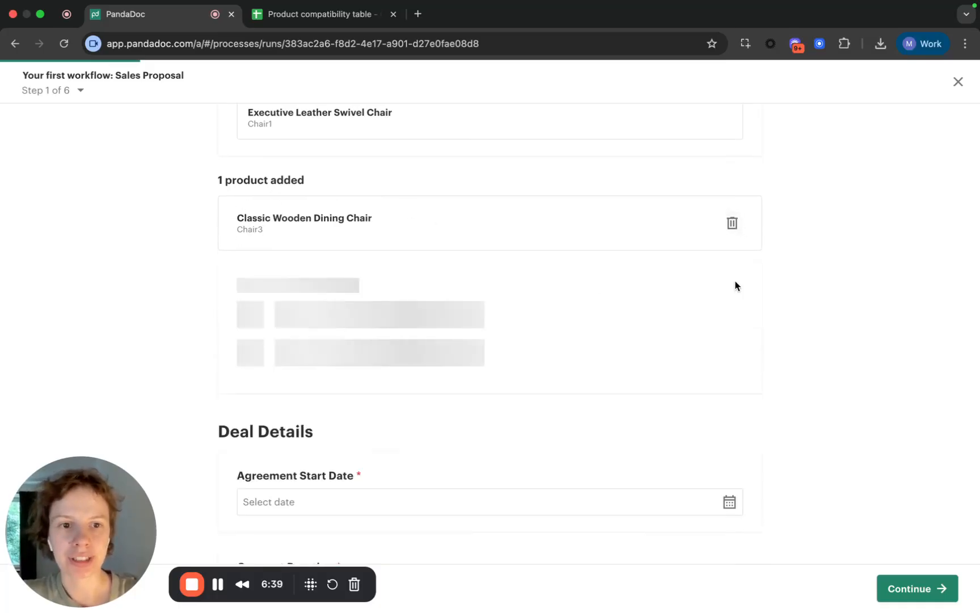
pyautogui.click(732, 221)
# - Add the Executive Leather Swivel Chair (Chair1) and check which tables are offered under Select table
pyautogui.scroll(4, 732, 217)
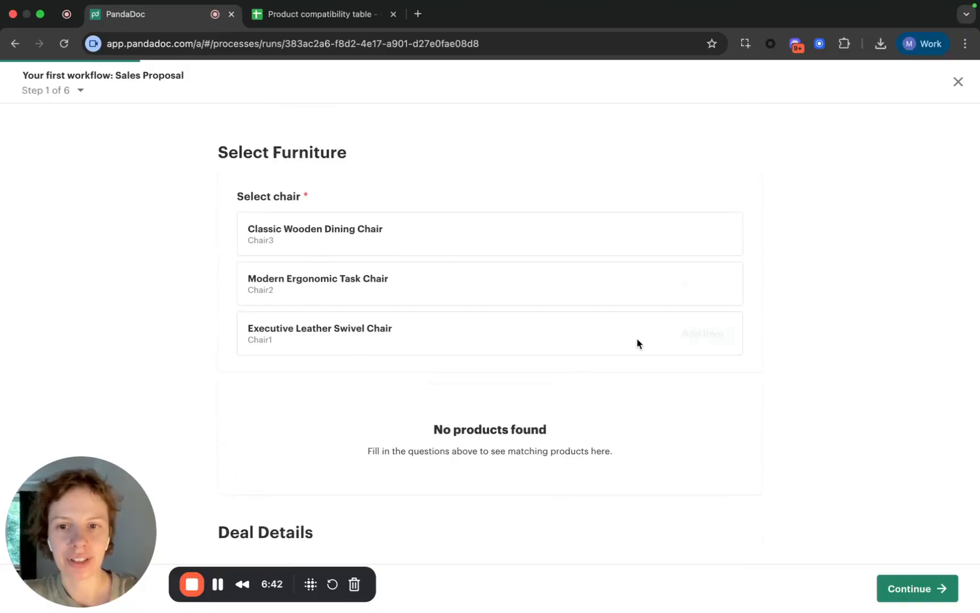
pyautogui.click(704, 331)
pyautogui.scroll(-4, 759, 411)
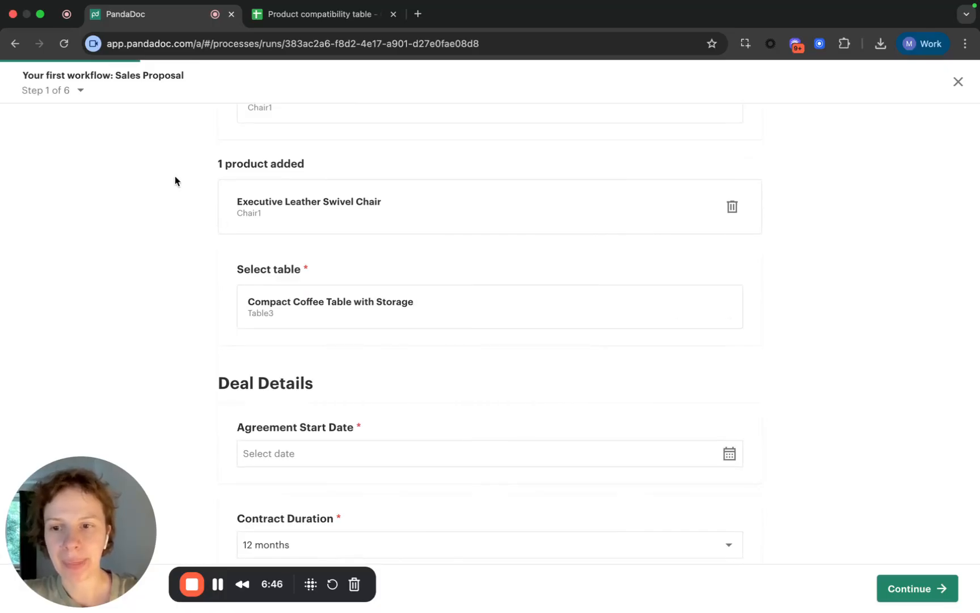
# - Close the test run and discard its changes to return to the workflow editor
pyautogui.scroll(4, 499, 315)
pyautogui.click(958, 82)
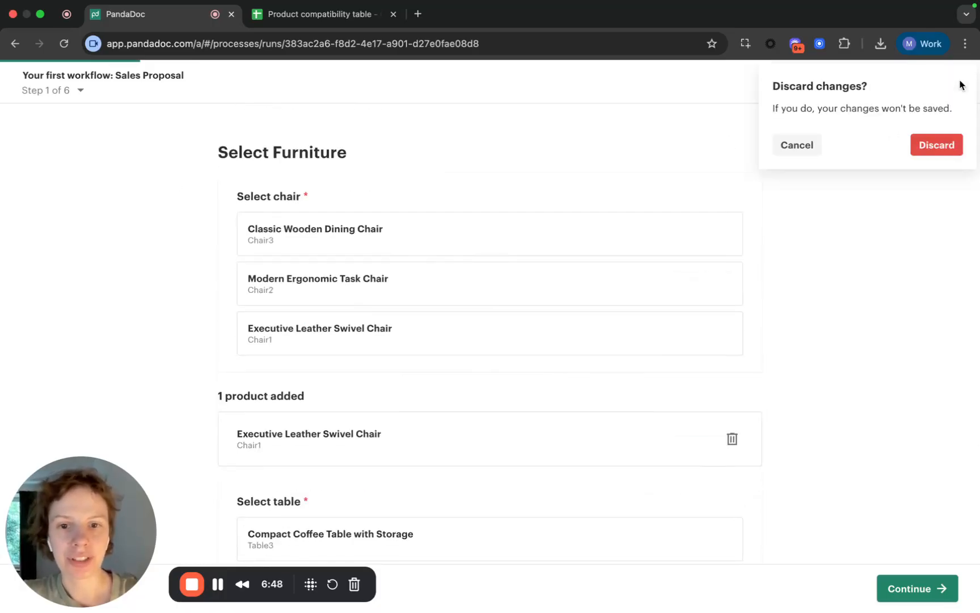
pyautogui.click(937, 145)
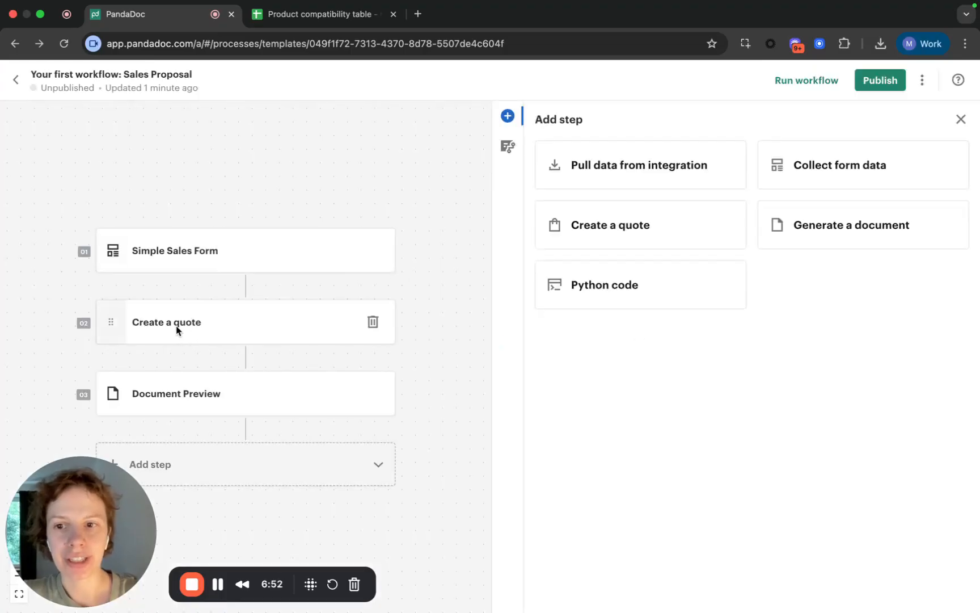
# - Map Step1.chairs and Step1.table from the Simple Sales Form to Product lines in the Create a quote step
pyautogui.click(178, 331)
pyautogui.click(600, 155)
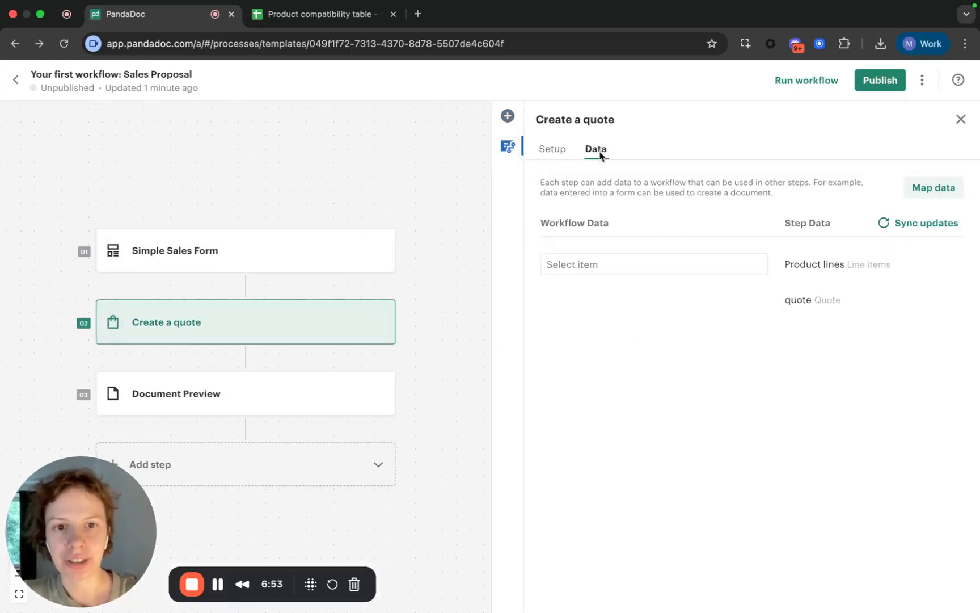
pyautogui.click(652, 266)
pyautogui.click(605, 360)
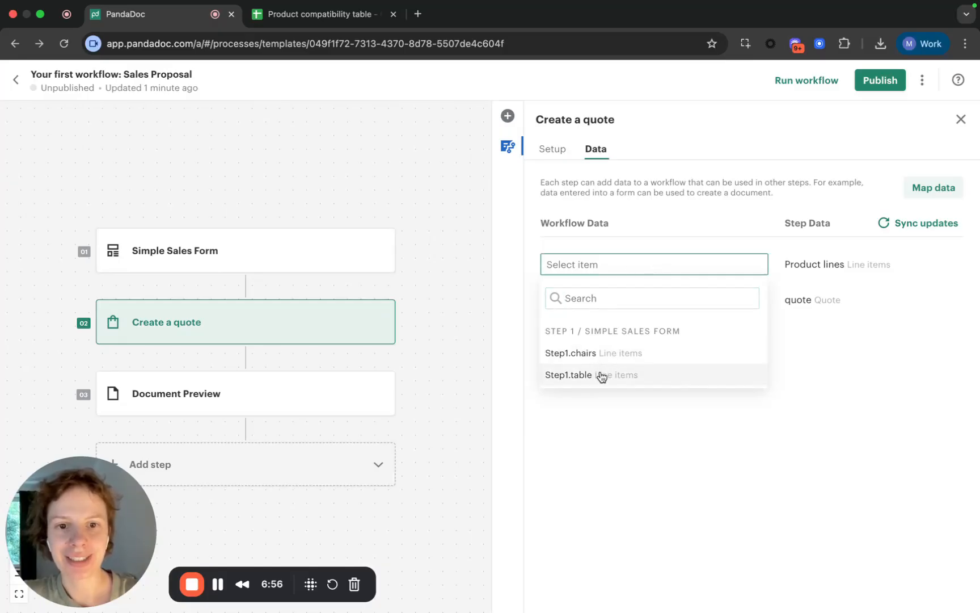
pyautogui.click(602, 376)
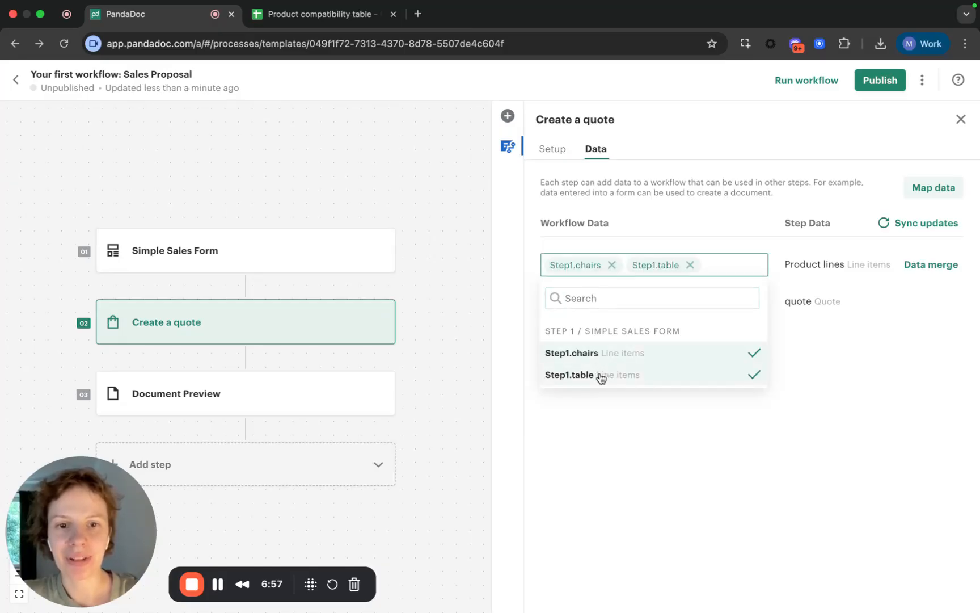
pyautogui.click(591, 439)
# - Review the data mapping of the Document Preview step and run the workflow
pyautogui.click(340, 391)
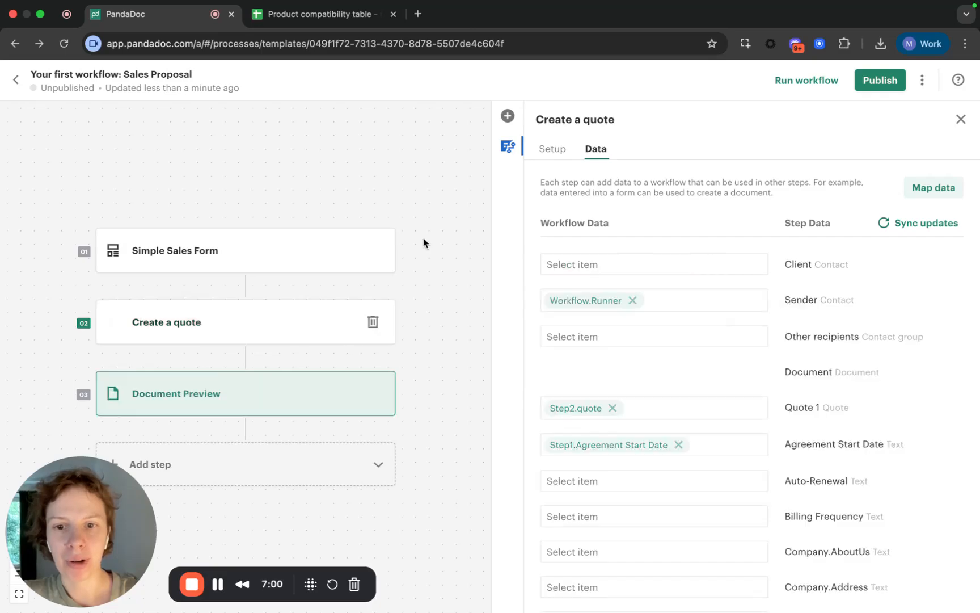
pyautogui.click(596, 151)
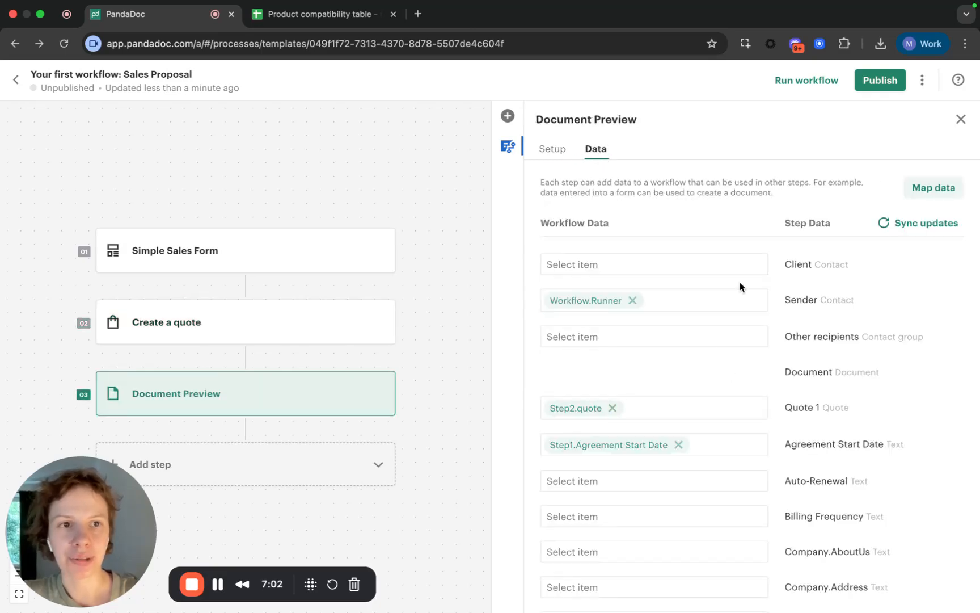
pyautogui.click(805, 83)
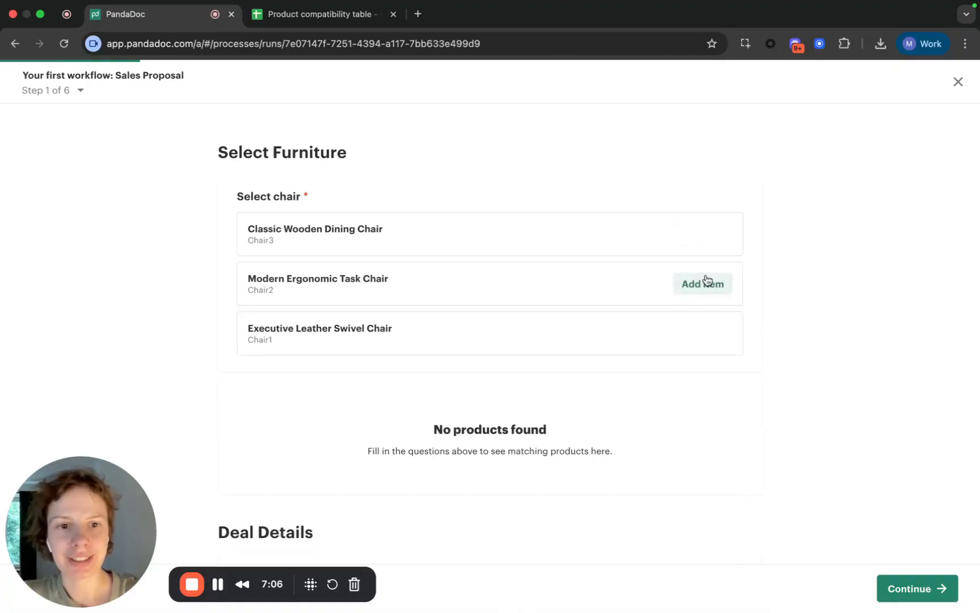
# - Add the Modern Ergonomic Task Chair (Chair2) and the Contemporary Glass Top Dining Table (Table2) to the furniture selection
pyautogui.click(704, 284)
pyautogui.scroll(-4, 815, 331)
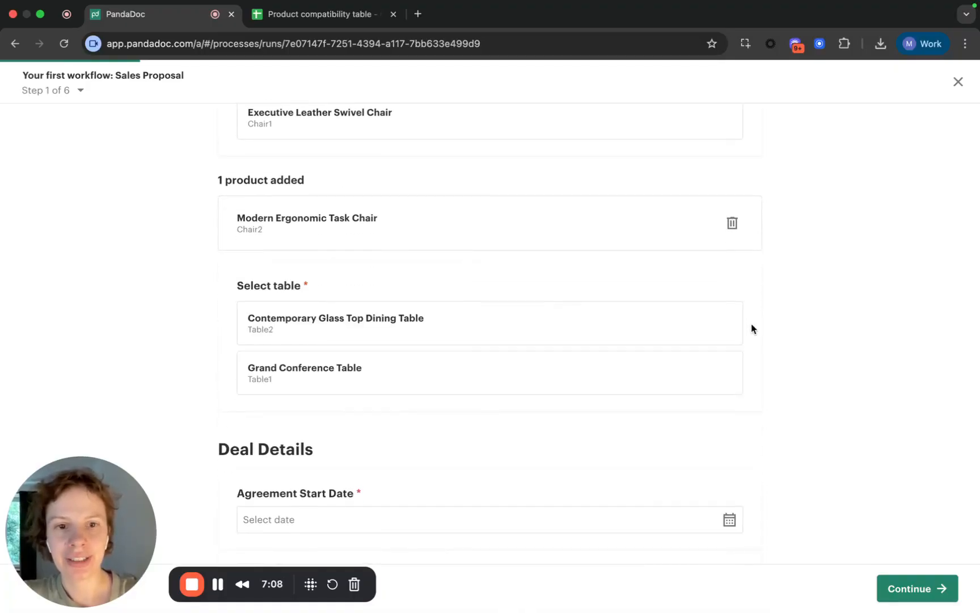
pyautogui.click(710, 323)
# - Set the Agreement Start Date to July 31, 2025 and submit the sales form
pyautogui.scroll(-3, 864, 329)
pyautogui.scroll(-2, 864, 329)
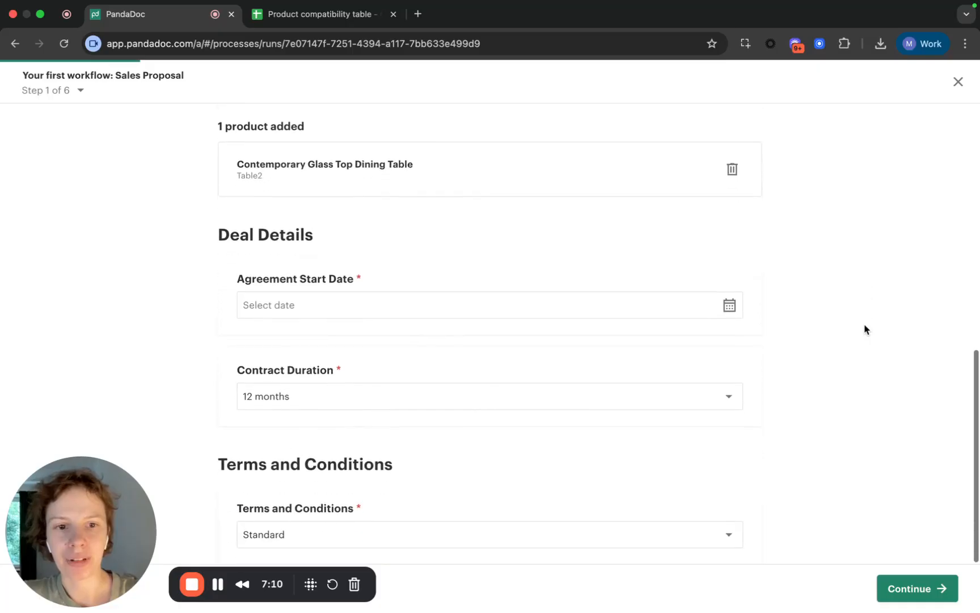
pyautogui.click(712, 310)
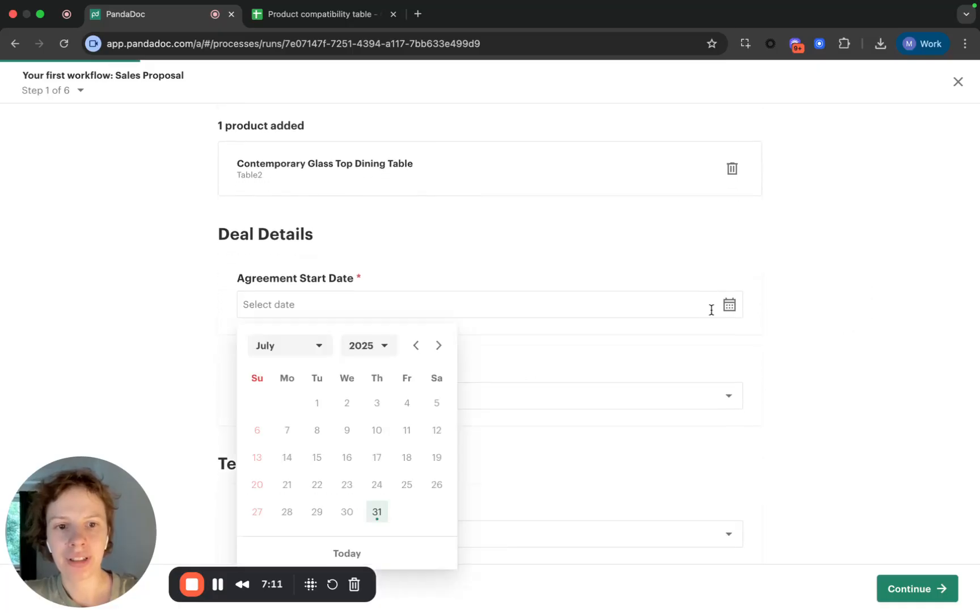
pyautogui.click(376, 516)
pyautogui.click(909, 592)
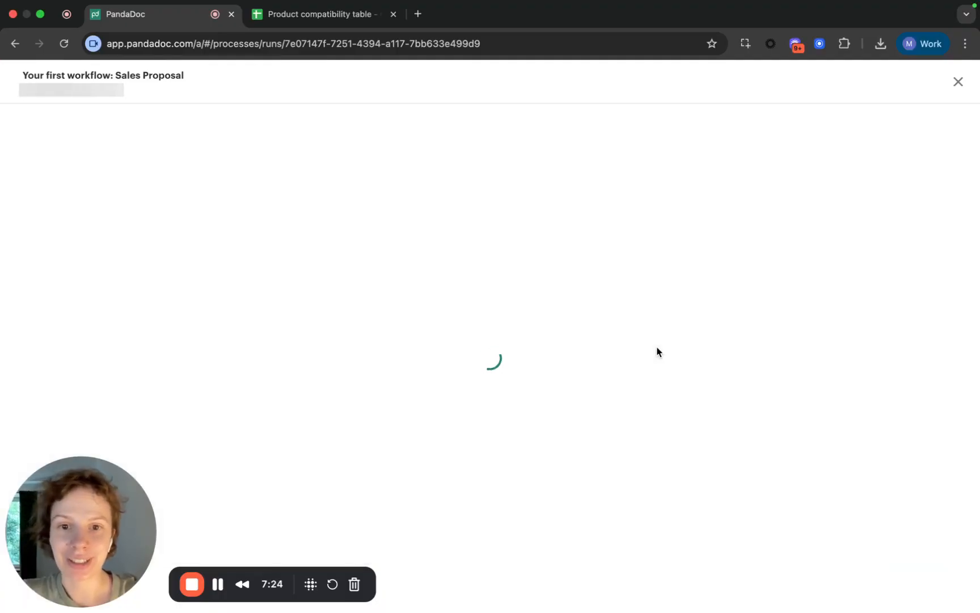
# - Assign the first listed contact to the Client role and continue past the document recipients
pyautogui.click(307, 277)
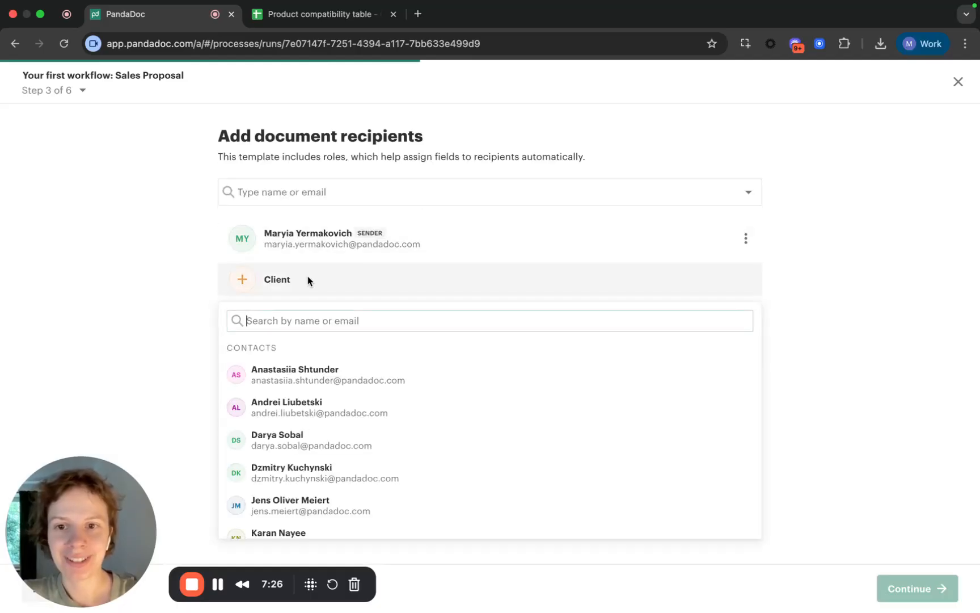
pyautogui.click(309, 375)
pyautogui.click(902, 588)
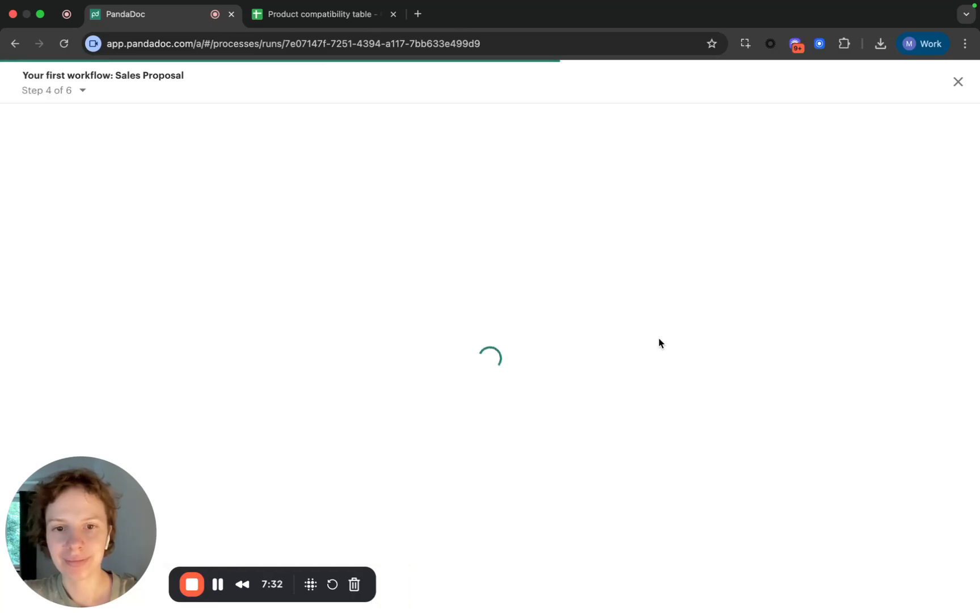
# - Fill the missing Client.Company variable with "Cat" and continue to the document preview
pyautogui.scroll(-3, 416, 425)
pyautogui.scroll(3, 416, 425)
pyautogui.click(344, 262)
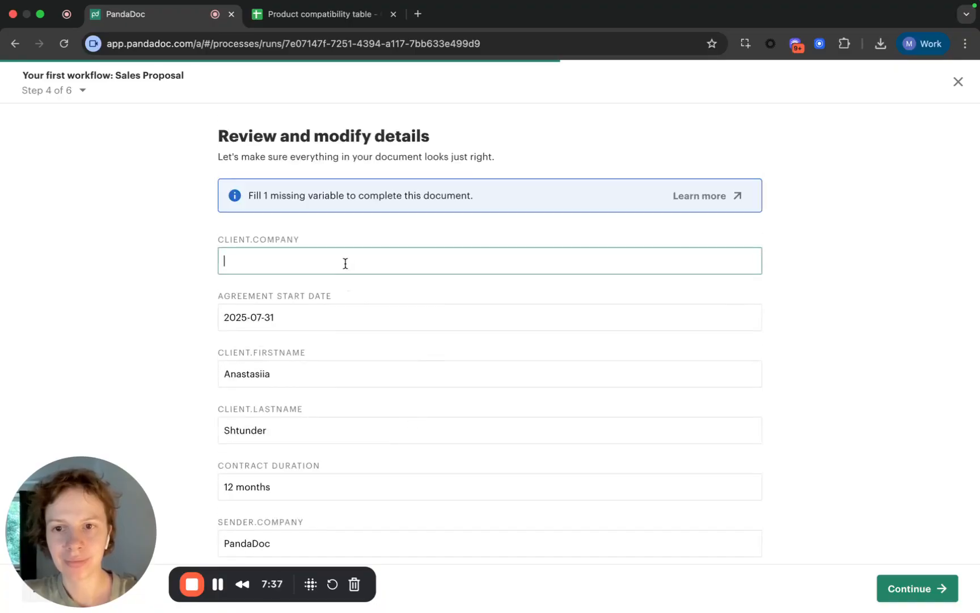
pyautogui.write('Cat')
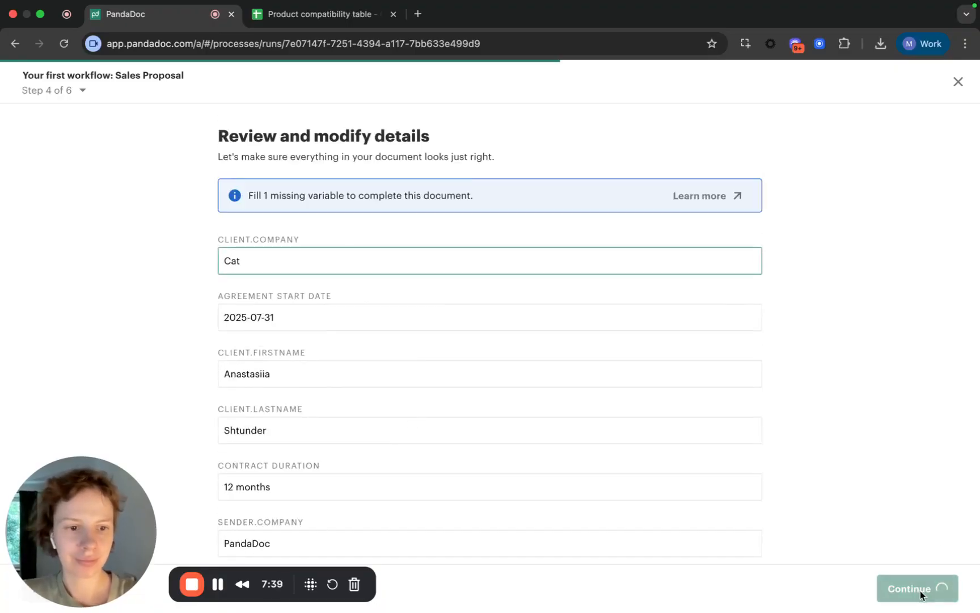
pyautogui.press('Return')
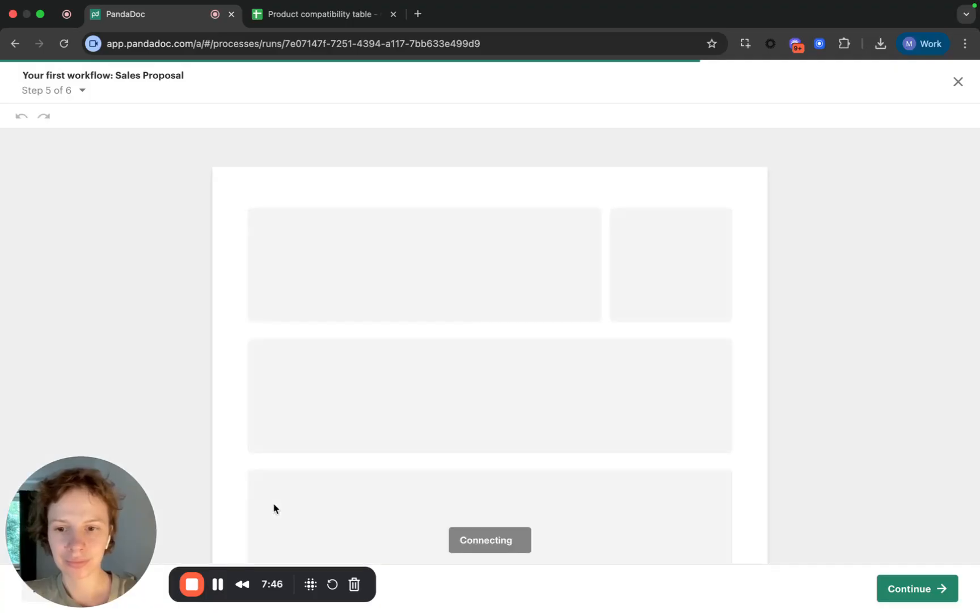
# - Check the furniture items listed under Scope of work in the generated proposal
pyautogui.scroll(-10, 385, 475)
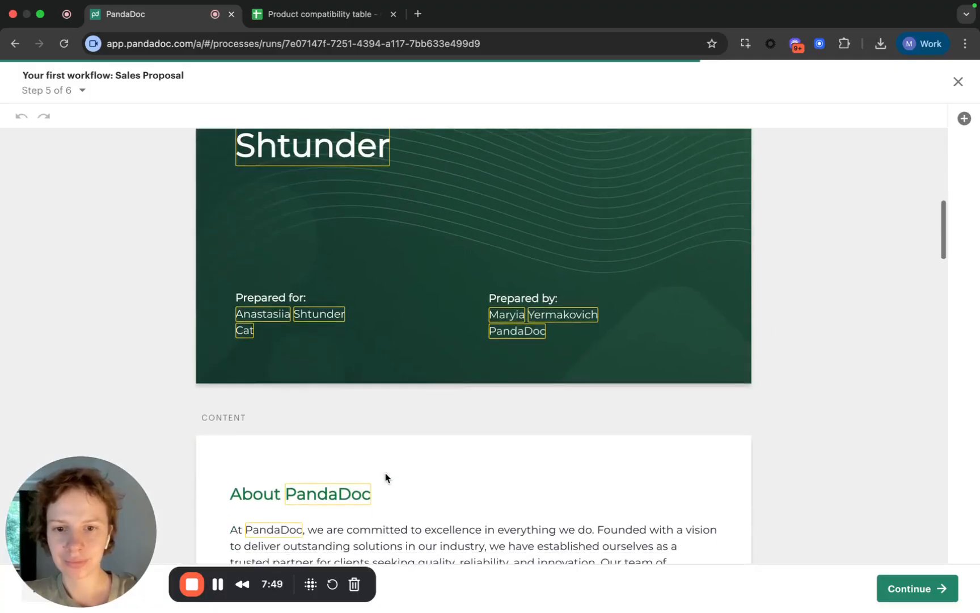
pyautogui.scroll(-10, 385, 473)
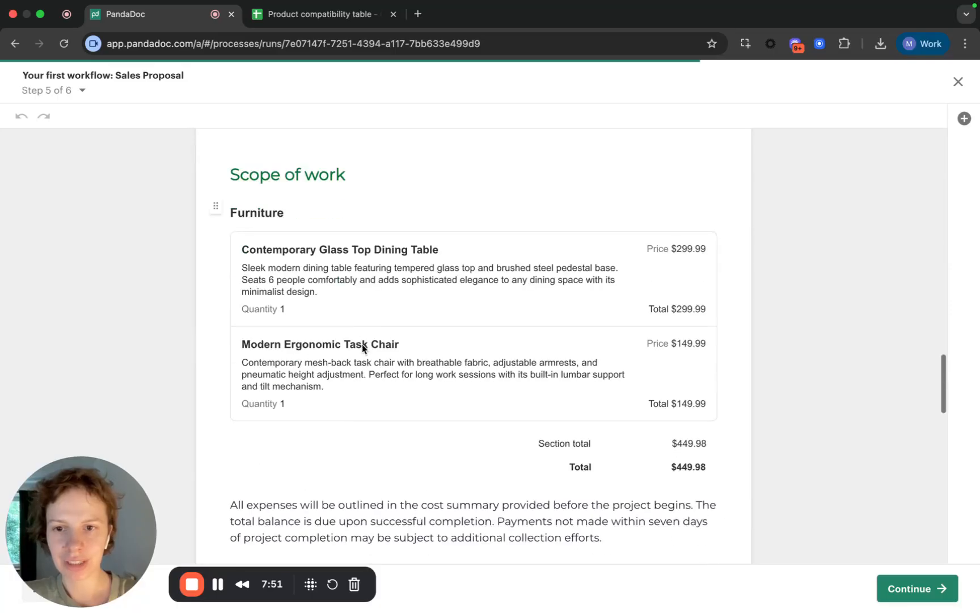